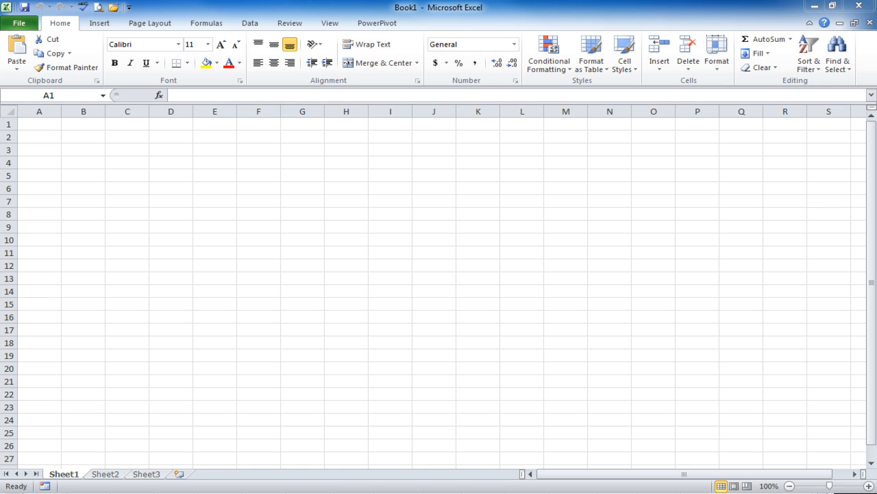
Step: Open the PowerPivot window from the blank workbook, return to the worksheet, and reopen the PowerPivot window
left_click(382, 25)
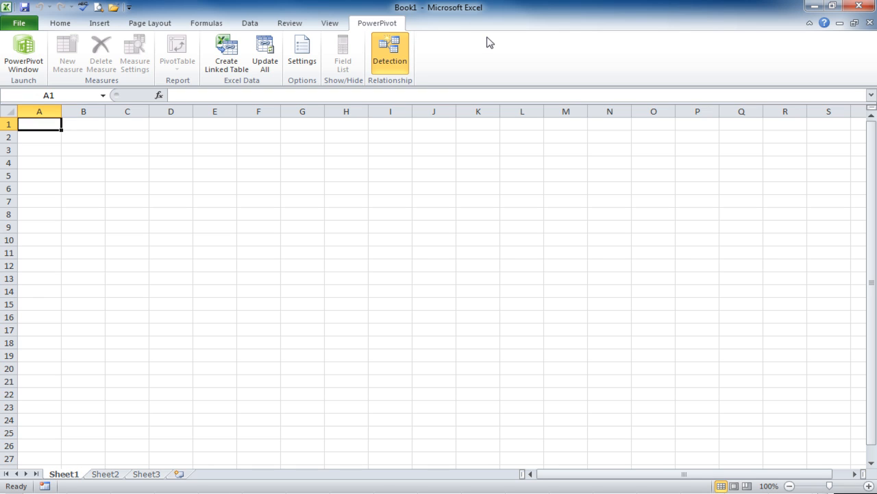
left_click(26, 53)
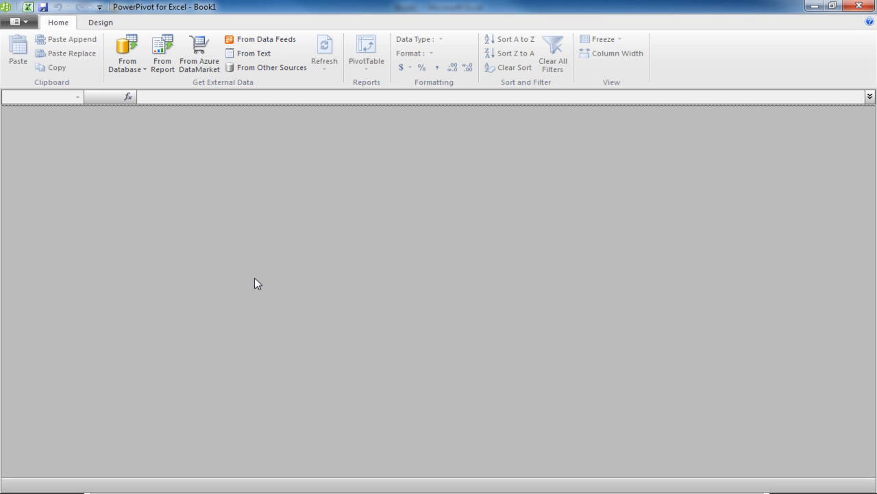
left_click(28, 8)
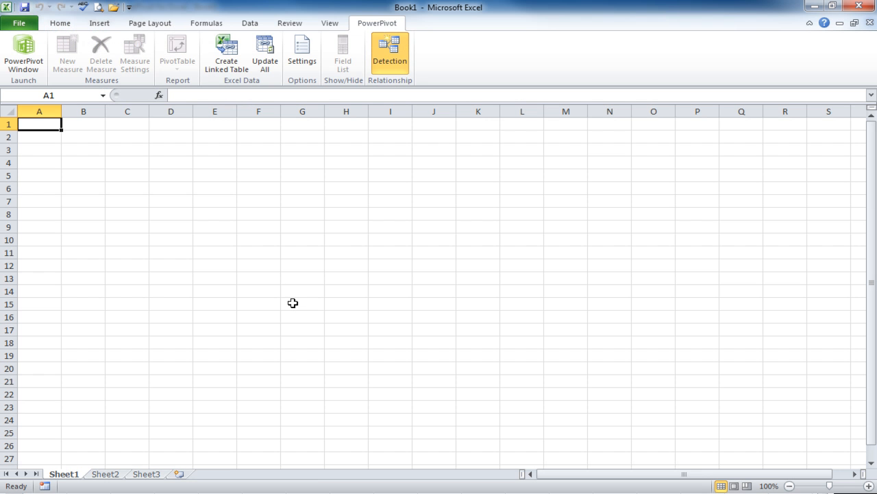
left_click(24, 52)
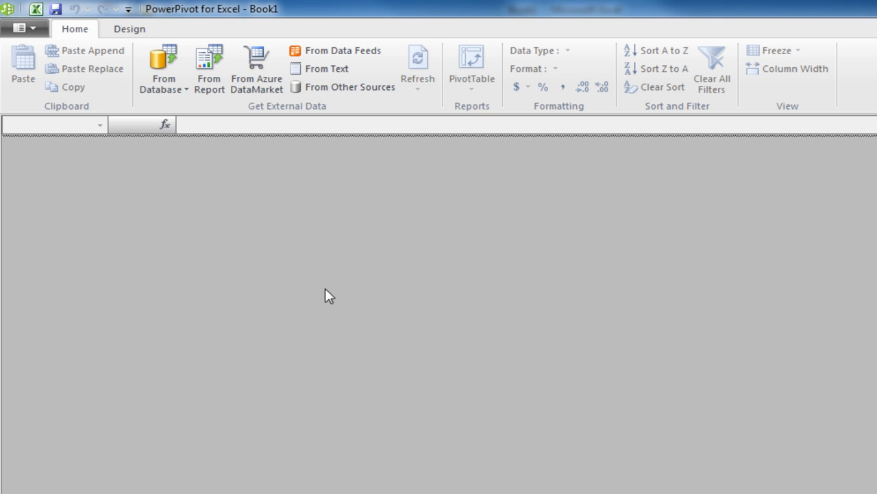
Step: Examine the PowerPivot window's design tools and file commands, and switch back to the Excel workbook
left_click(137, 34)
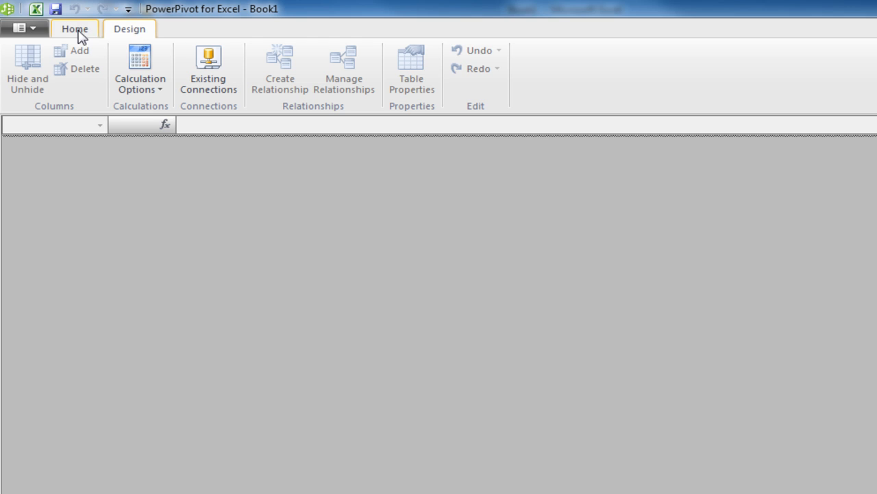
left_click(27, 29)
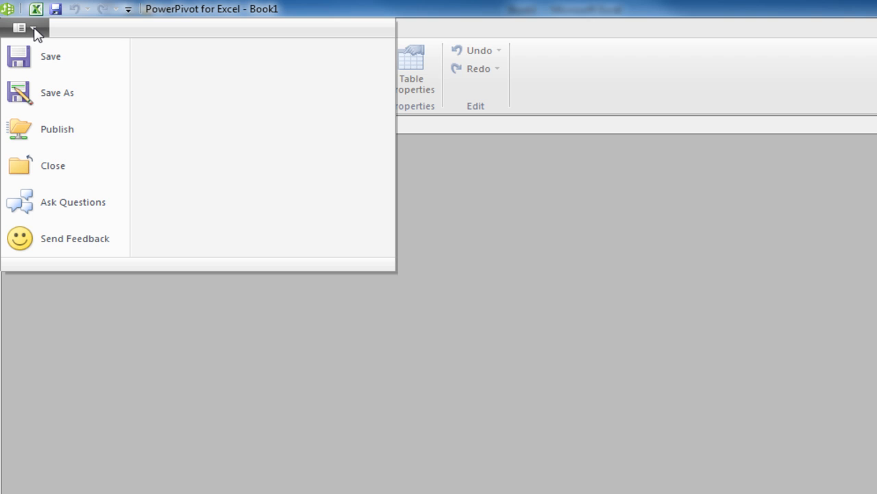
left_click(36, 9)
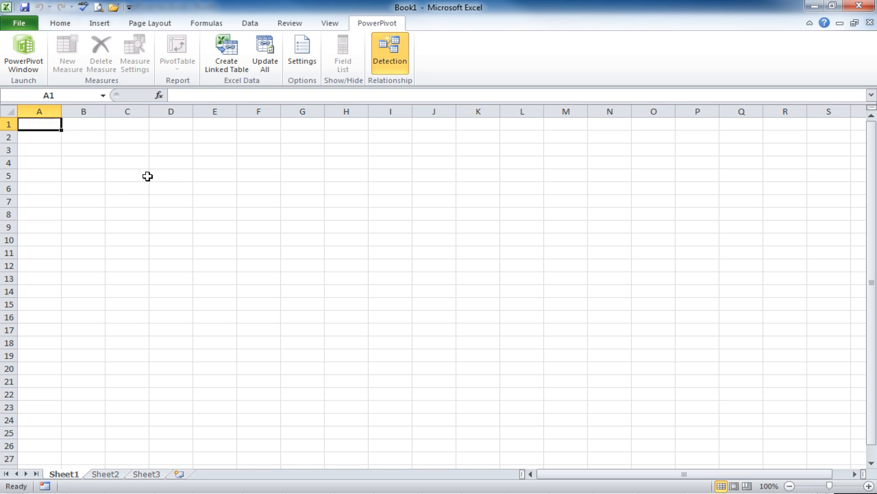
Step: Open the Customer Orders.xlsx workbook and look through its three worksheets, ending on Sheet1
left_click(114, 7)
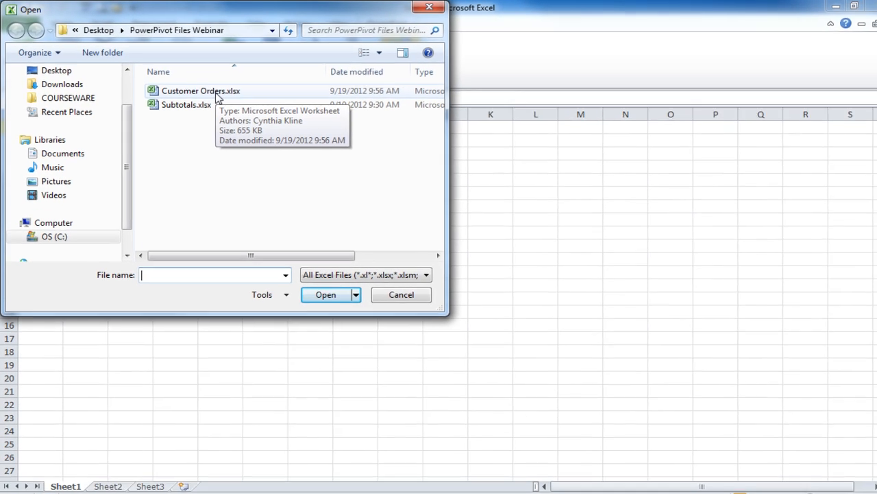
double_click(217, 93)
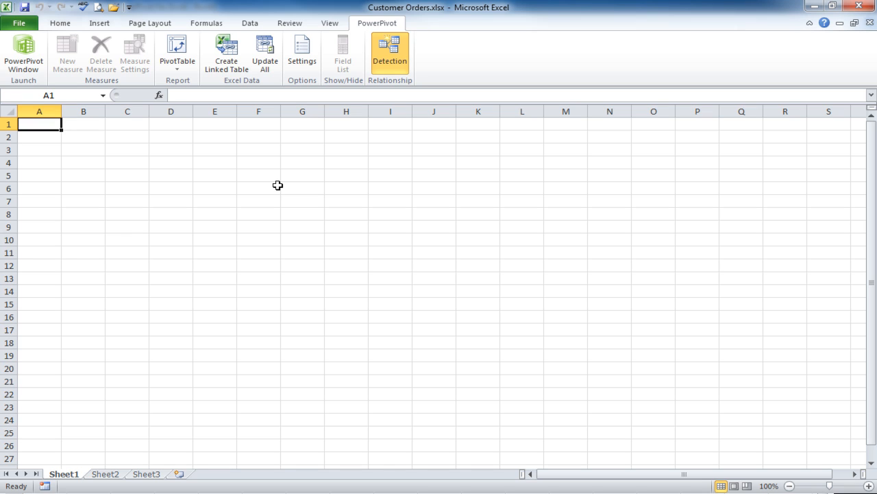
left_click(105, 474)
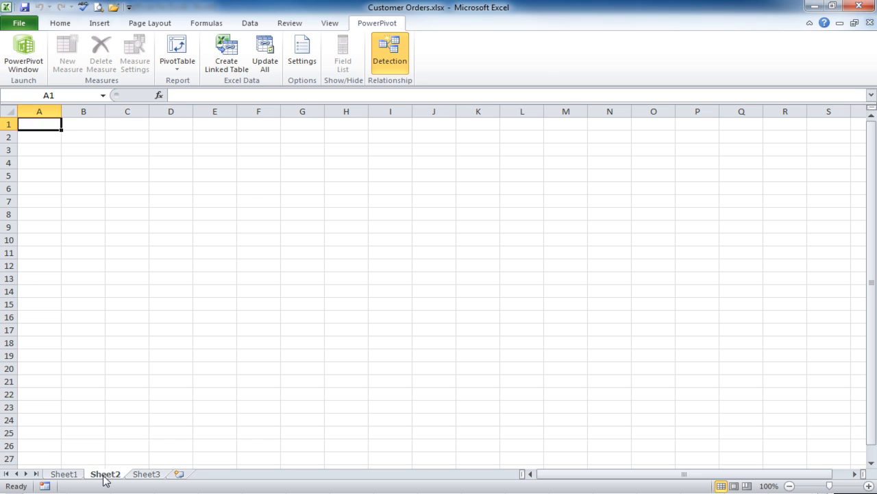
left_click(149, 475)
left_click(64, 475)
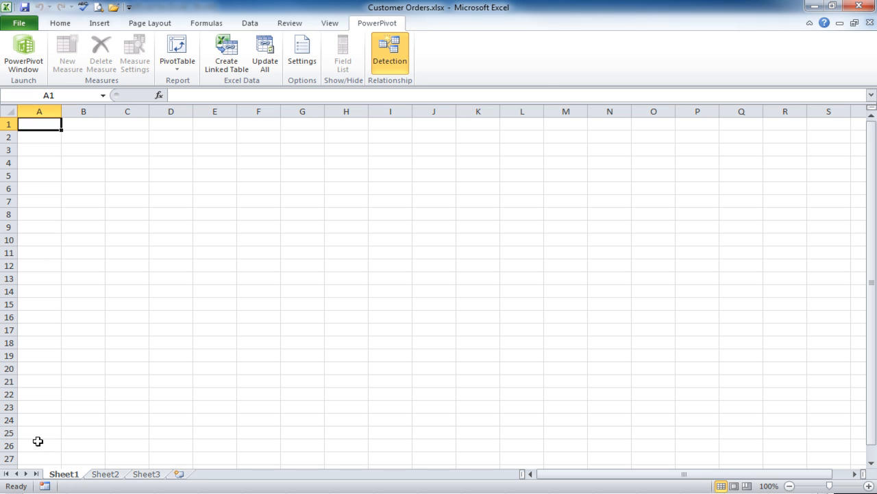
Step: Open the workbook's PowerPivot window and jump to the FirstName, HomePhone and CustomerID columns of tblCustomers in turn
left_click(22, 59)
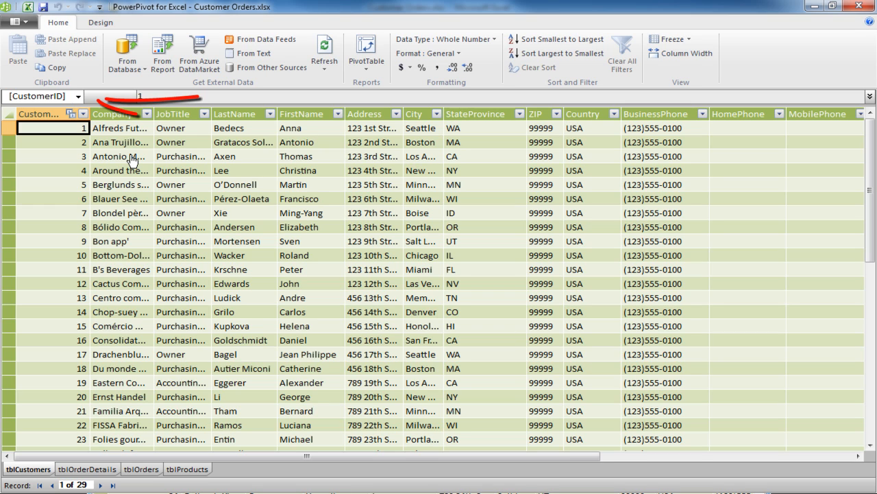
left_click(79, 97)
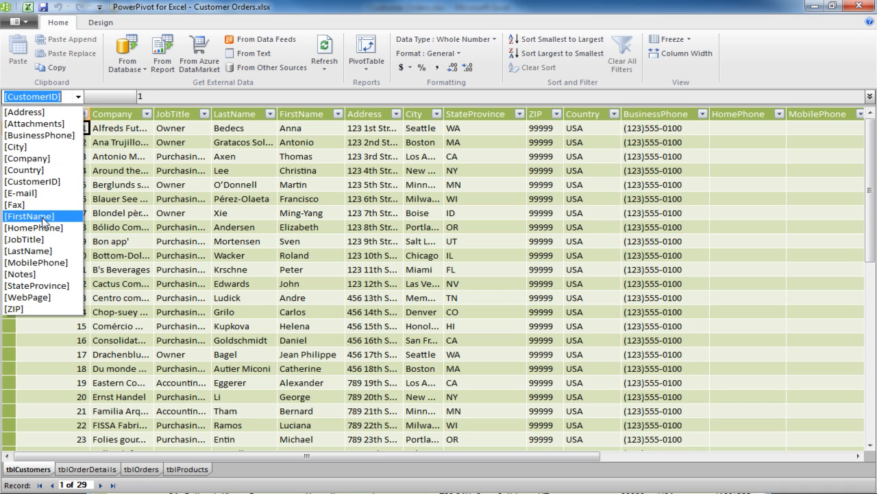
left_click(43, 218)
left_click(78, 96)
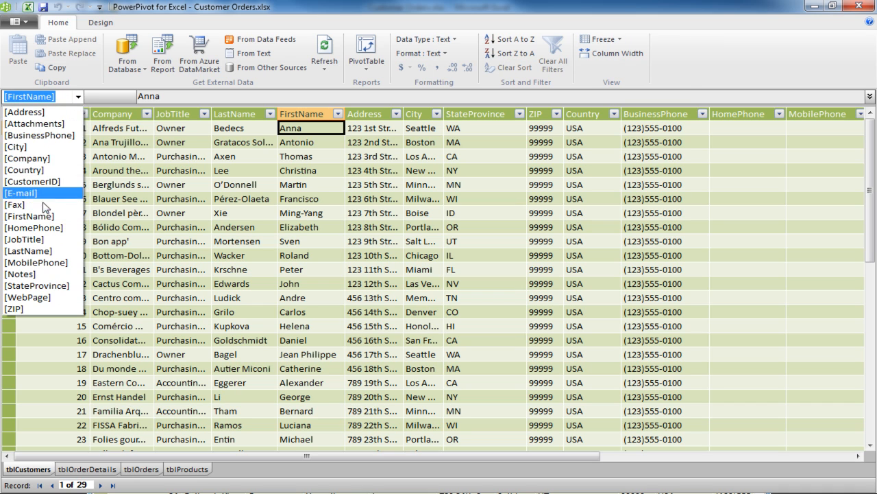
left_click(43, 228)
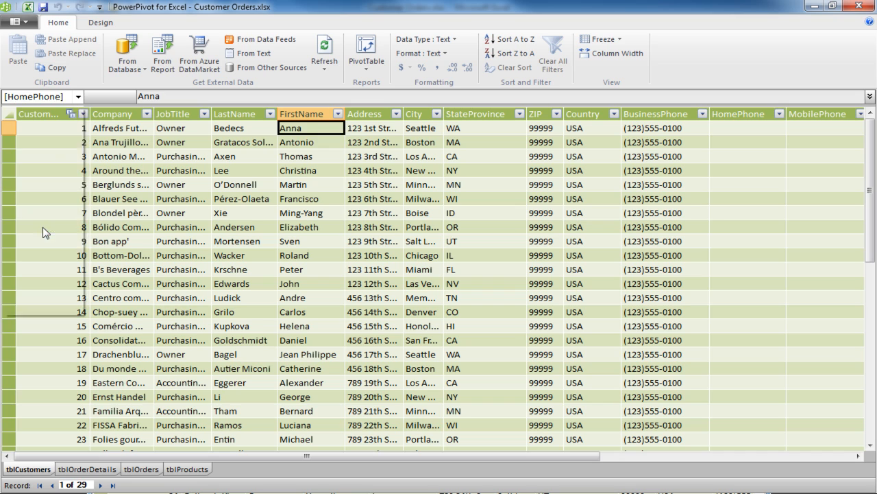
left_click(78, 96)
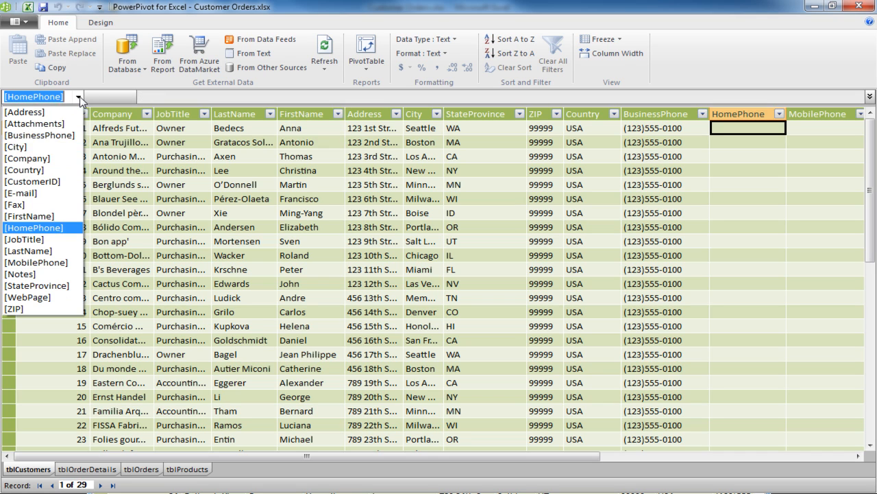
left_click(55, 182)
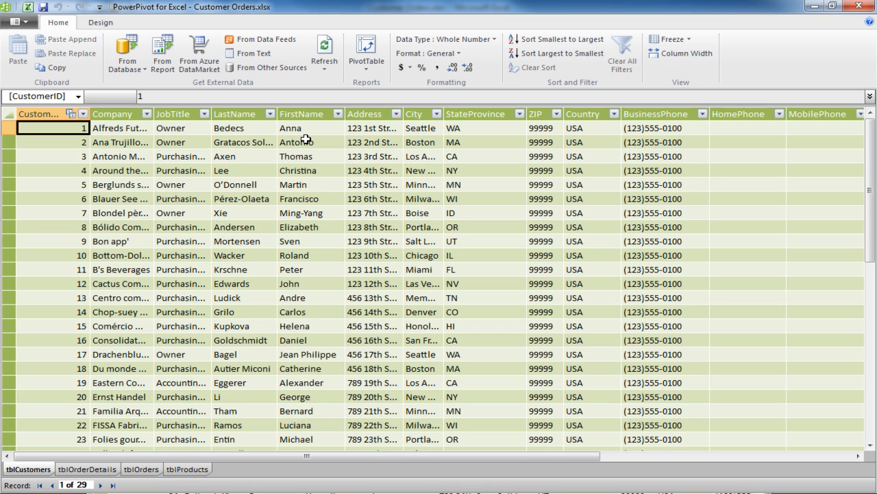
Step: Inspect the Company column's sort and filter options, and view the tblOrderDetails, tblOrders and tblProducts tables
left_click(147, 114)
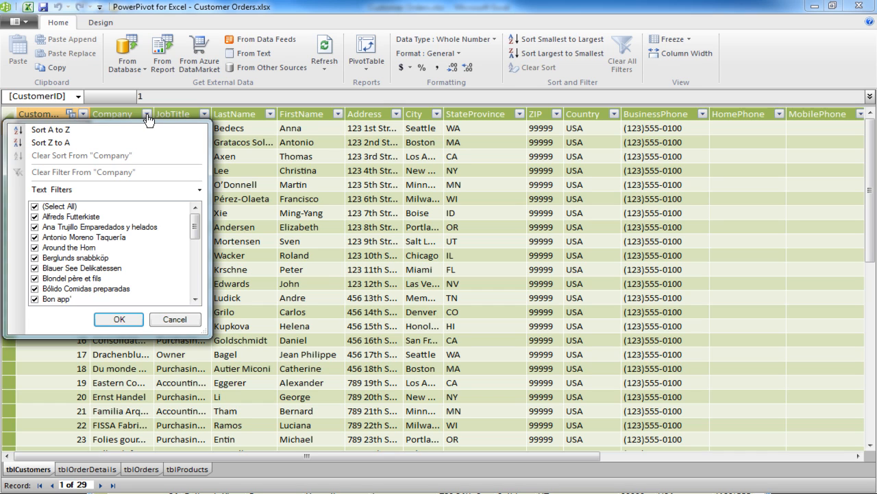
left_click(183, 320)
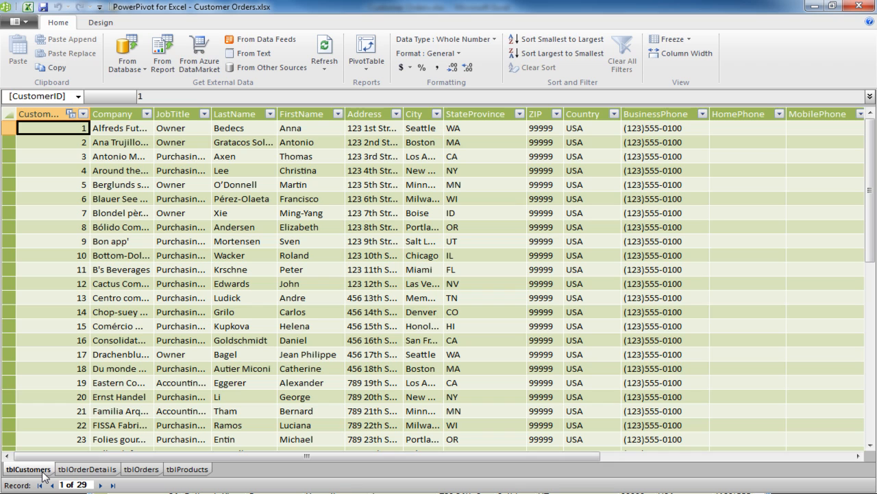
left_click(84, 470)
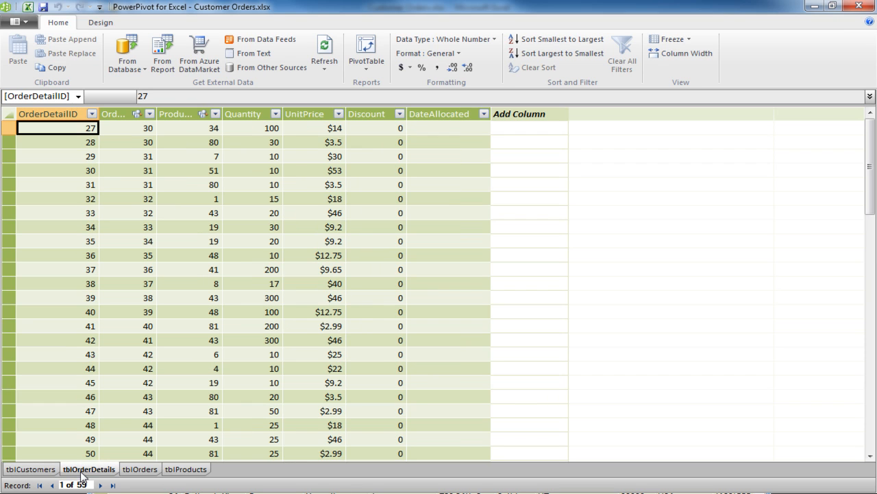
left_click(140, 470)
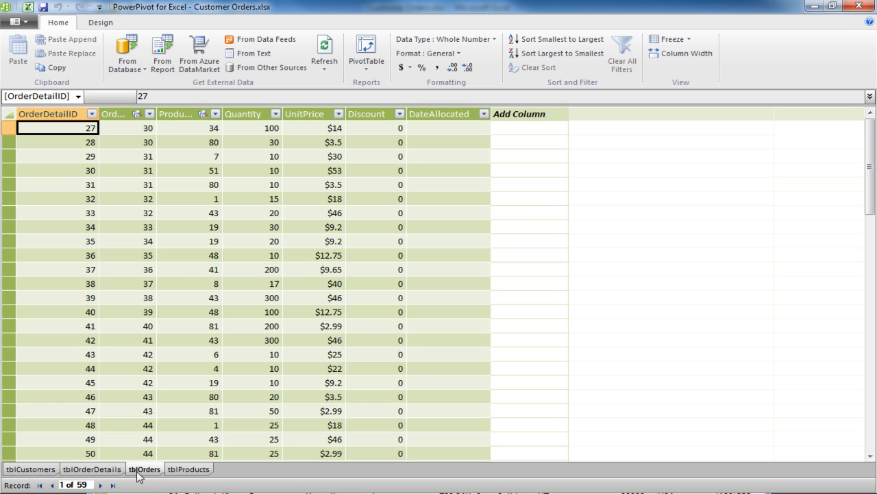
left_click(190, 473)
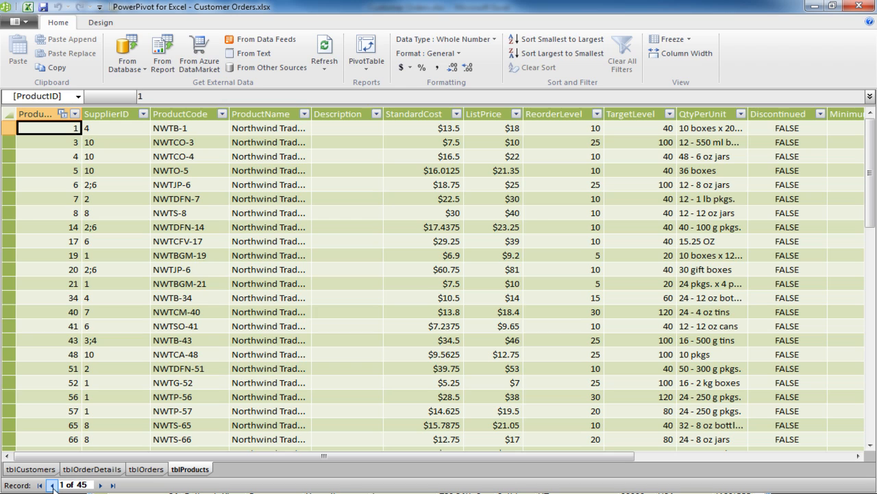
Step: Move through the tblProducts records one at a time to the fifth, return to the first record, and jump to the last
left_click(100, 485)
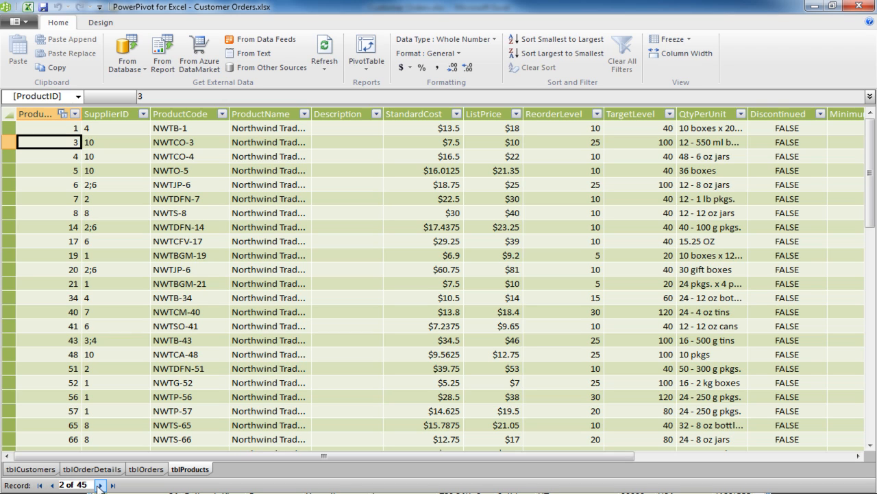
left_click(99, 486)
left_click(100, 486)
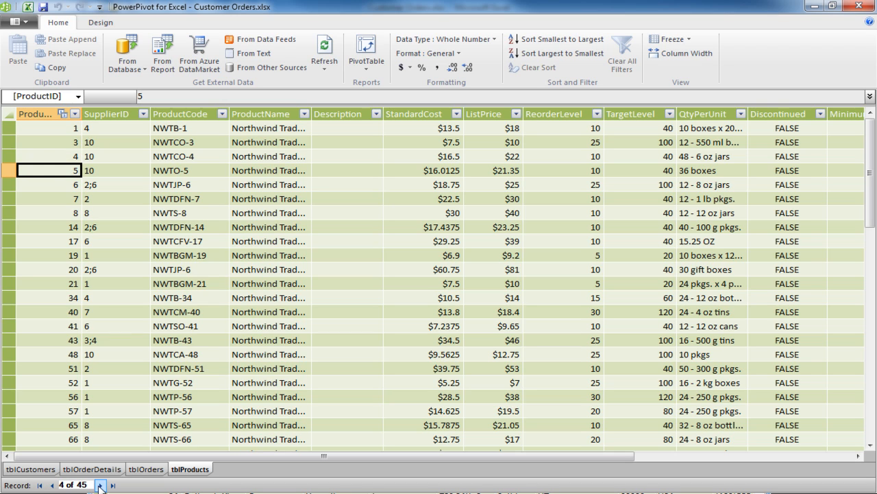
left_click(99, 485)
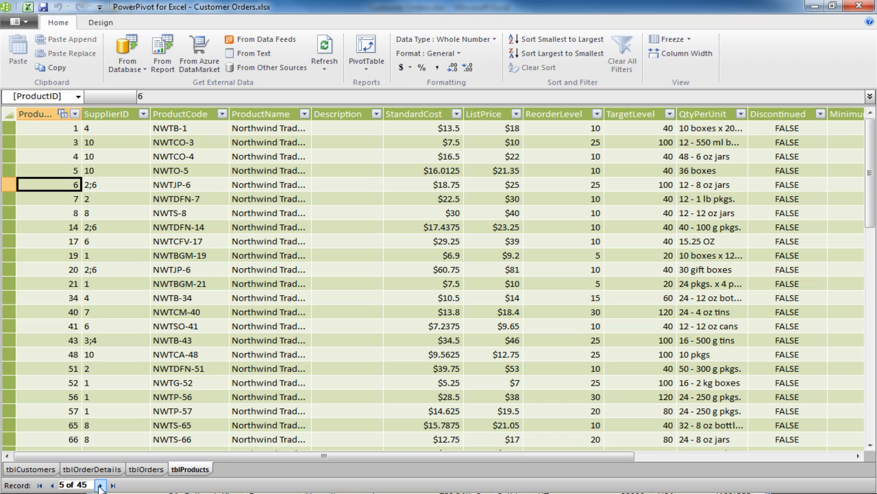
left_click(39, 486)
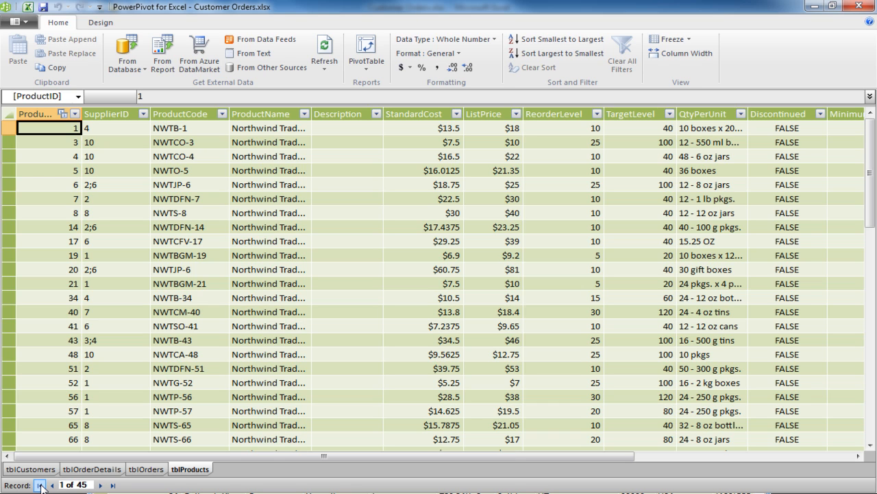
left_click(113, 485)
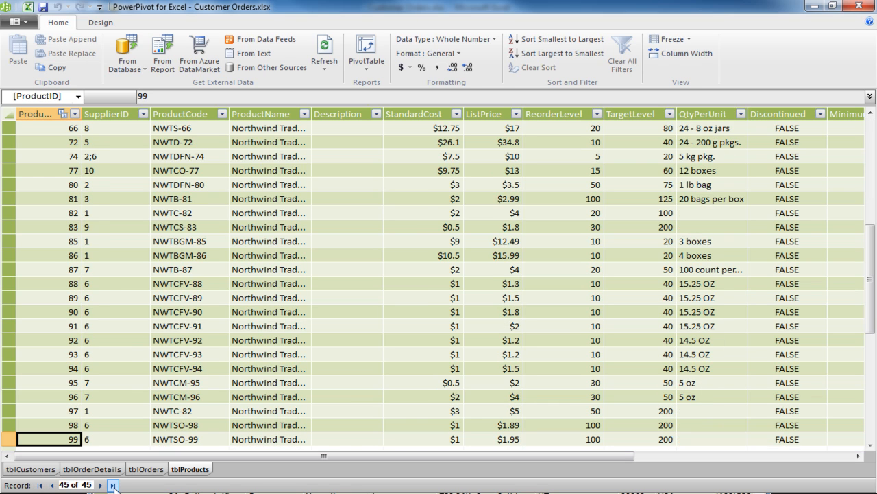
Step: Browse the tblCustomers, tblOrderDetails, tblOrders and tblProducts tables in order and return to tblCustomers
left_click(31, 469)
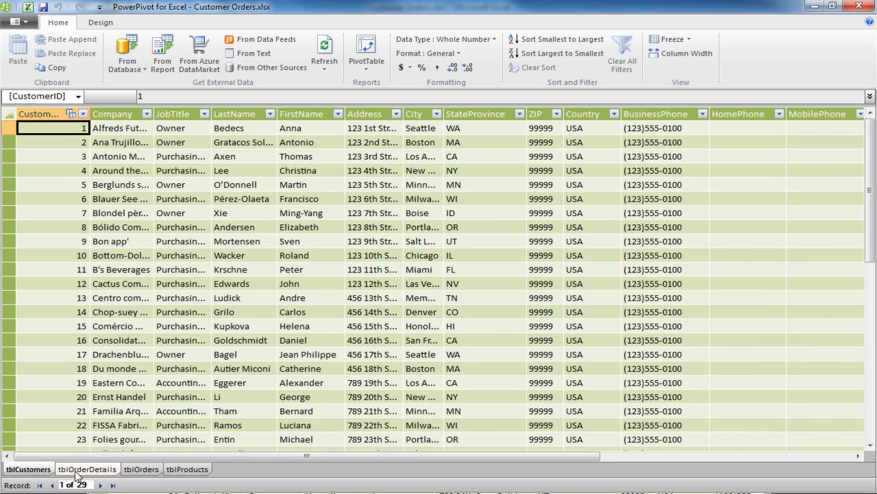
left_click(78, 471)
left_click(138, 471)
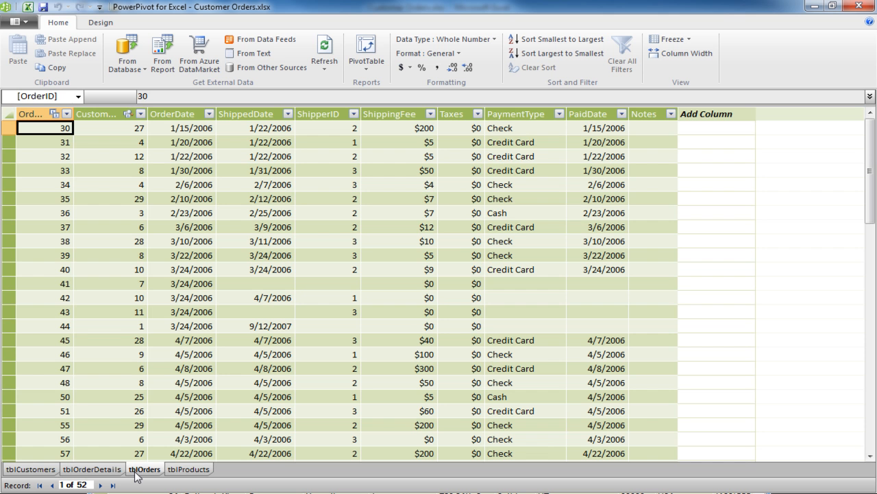
left_click(189, 471)
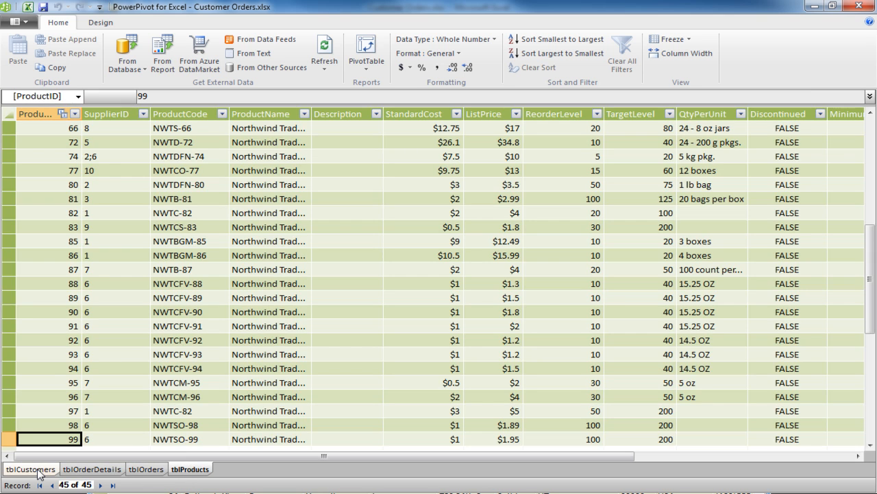
left_click(31, 468)
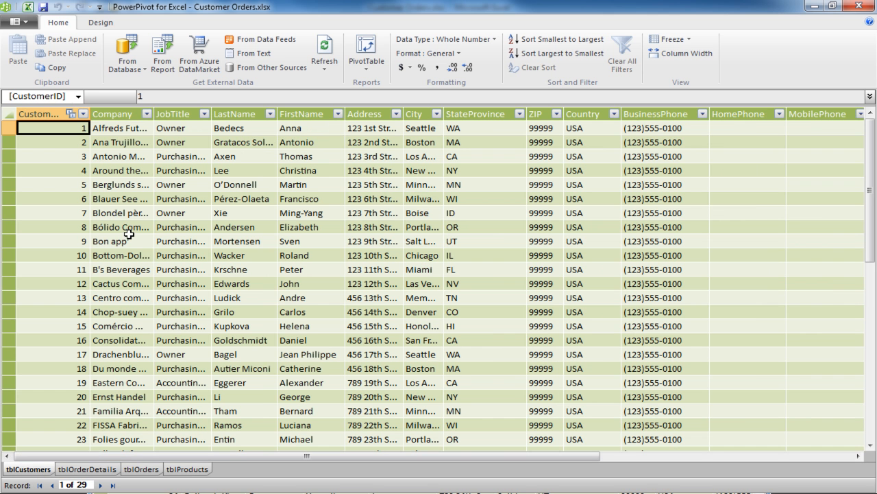
Step: Examine the workbook's existing data source connections and close the list without changes
left_click(102, 27)
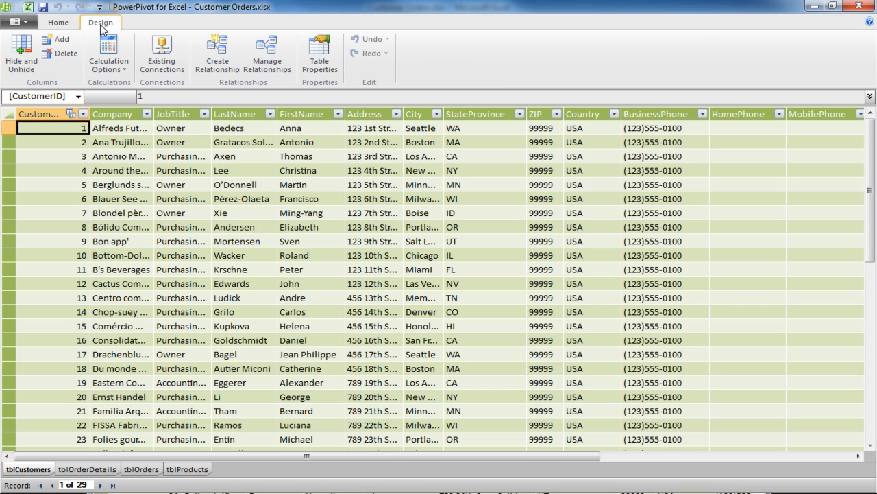
left_click(163, 55)
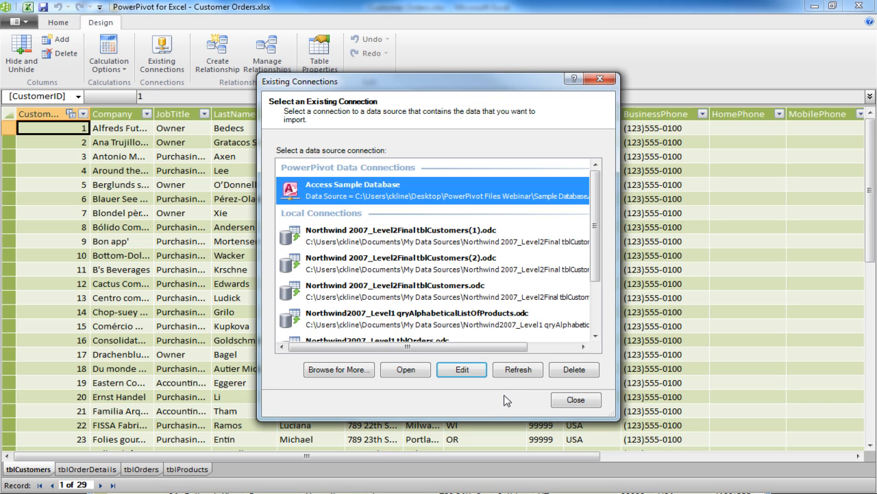
left_click(576, 400)
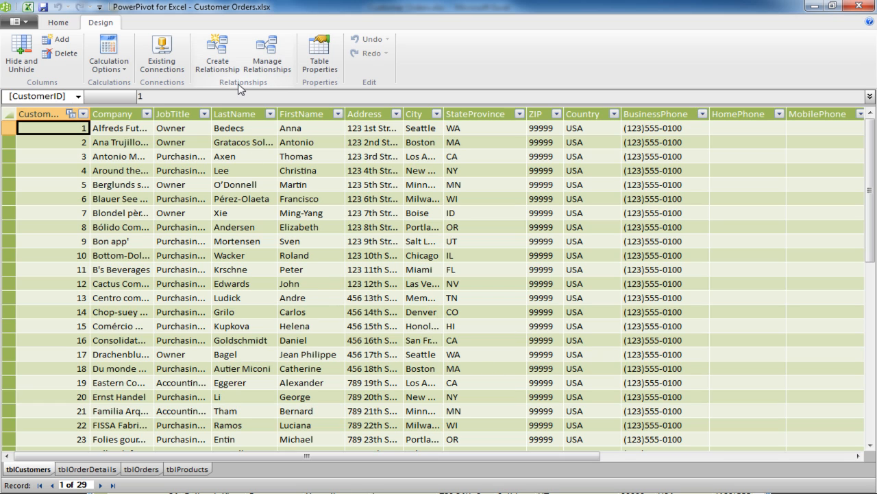
Step: Review the workbook's table relationships and the tblCustomers table properties, including the Company column's filter options, without making changes
left_click(266, 68)
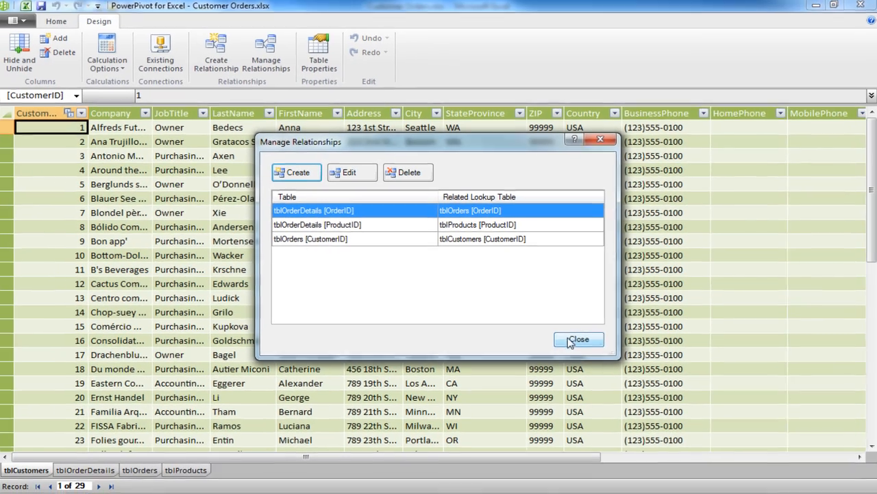
left_click(579, 339)
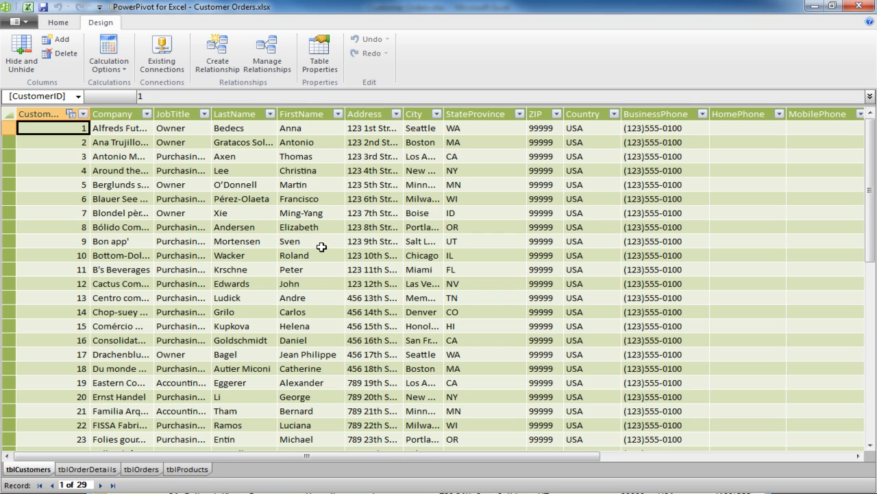
left_click(324, 62)
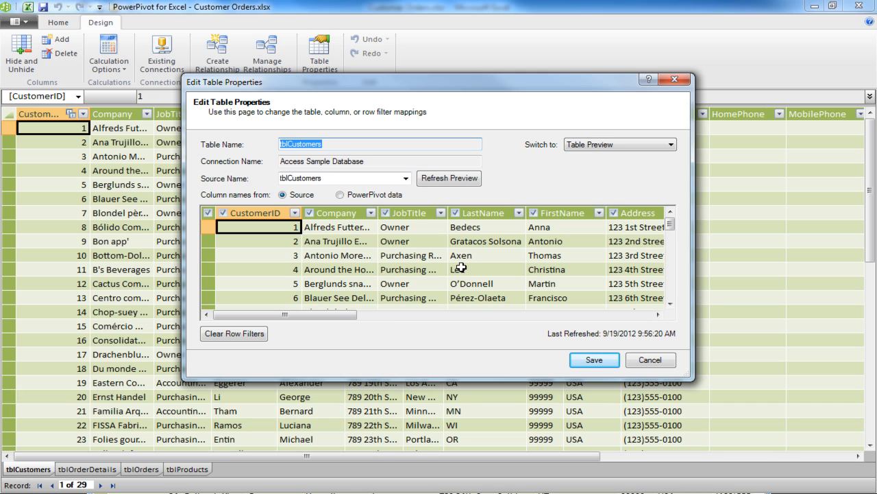
left_click(370, 213)
left_click(378, 416)
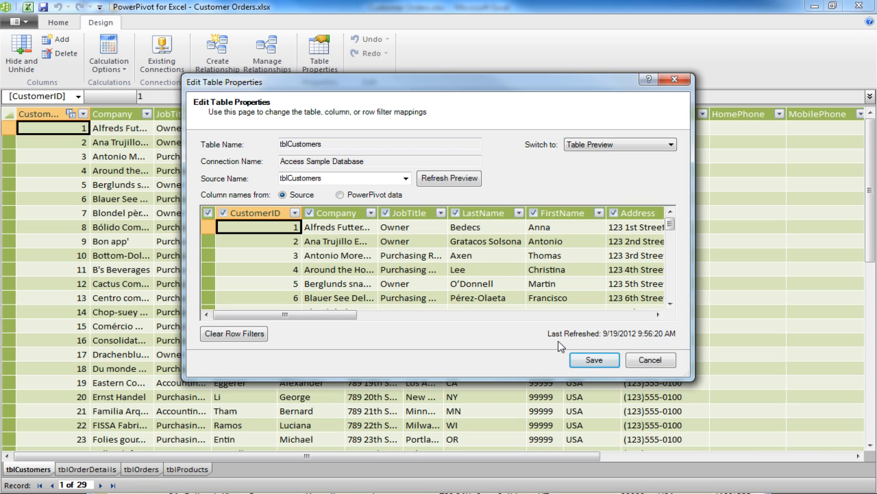
left_click(650, 359)
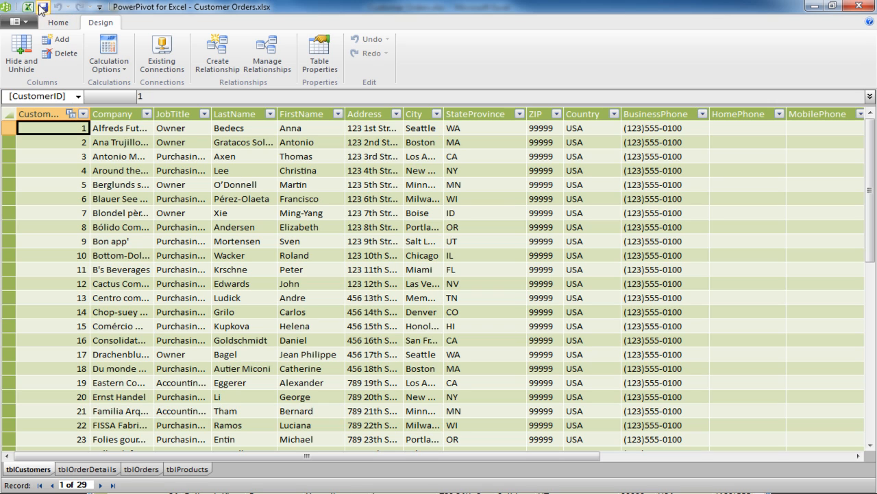
Step: Switch back to the Excel workbook, save Customer Orders.xlsx and close it
left_click(27, 8)
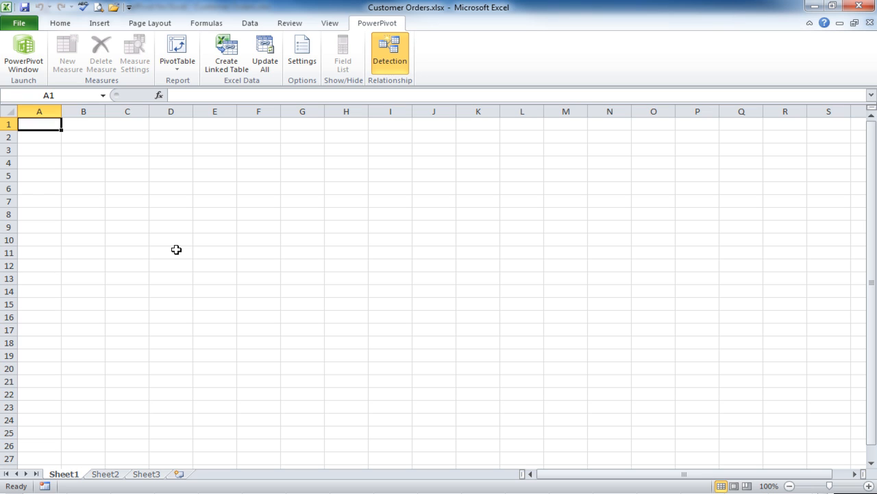
left_click(24, 7)
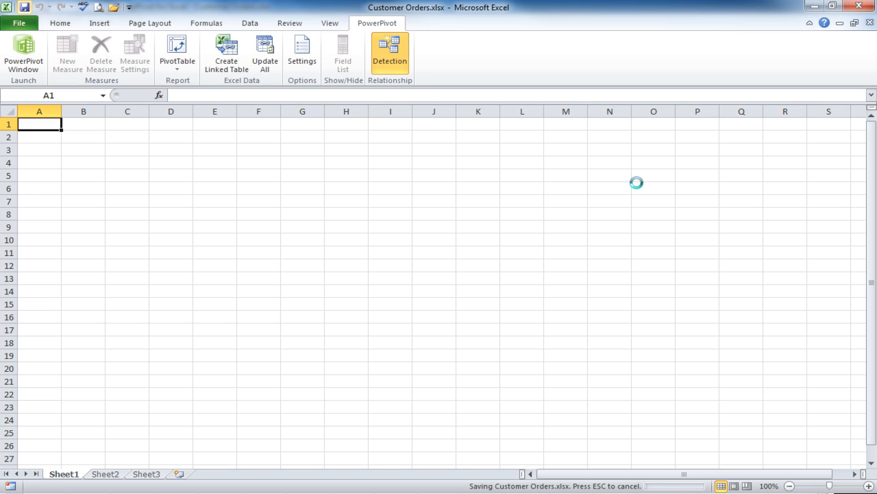
left_click(871, 24)
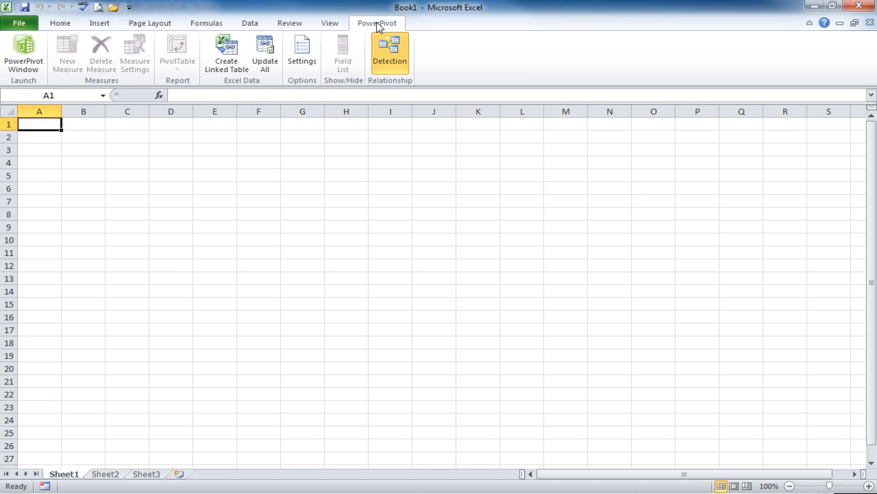
Step: Open the PowerPivot window for the blank workbook and start a table import from an Access database
left_click(24, 51)
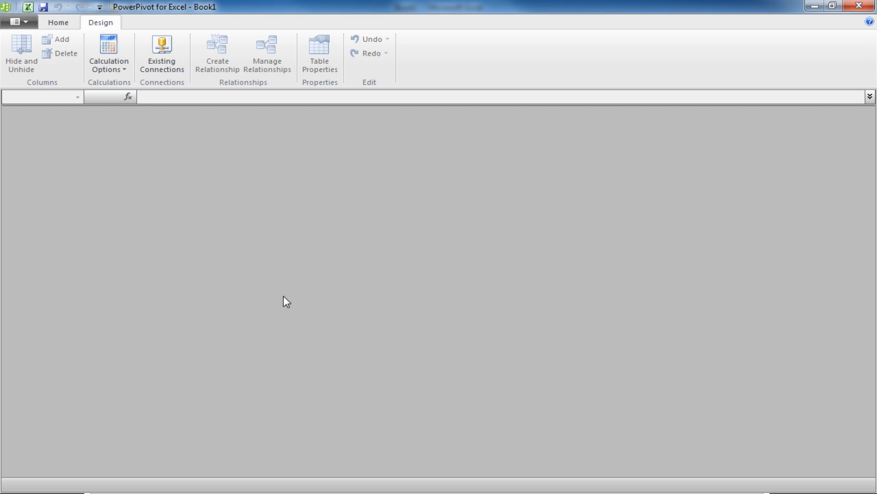
left_click(59, 23)
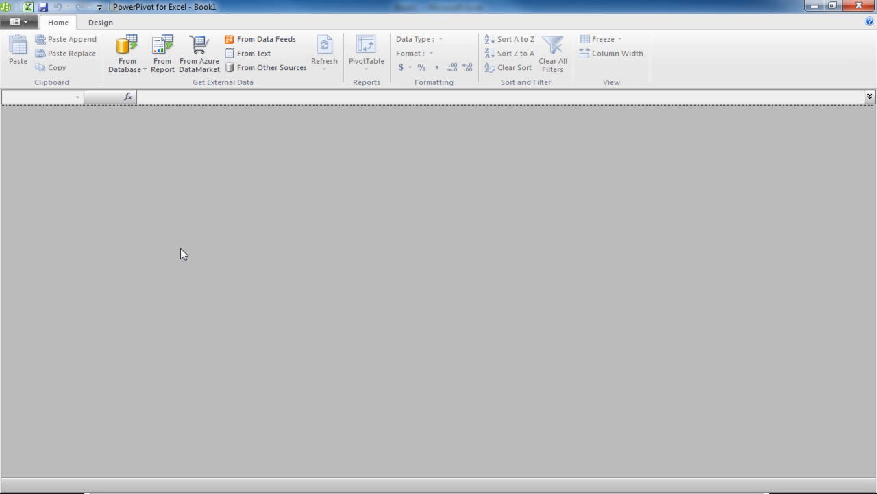
left_click(129, 66)
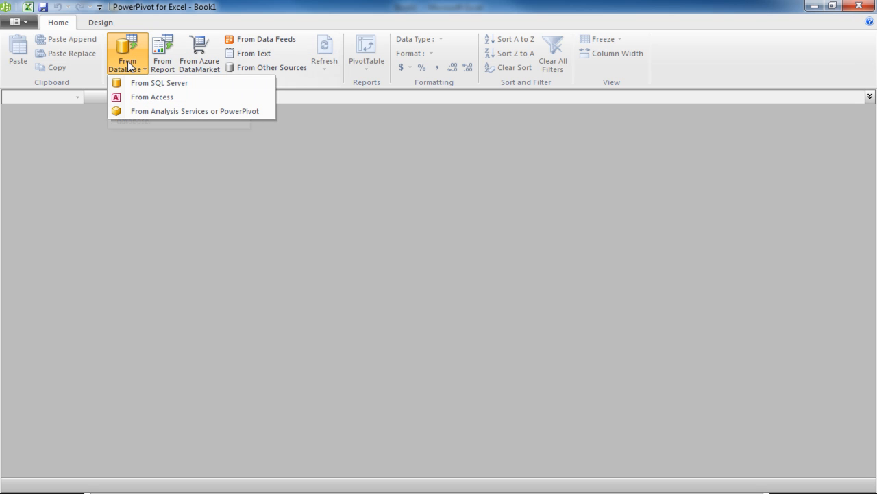
left_click(160, 100)
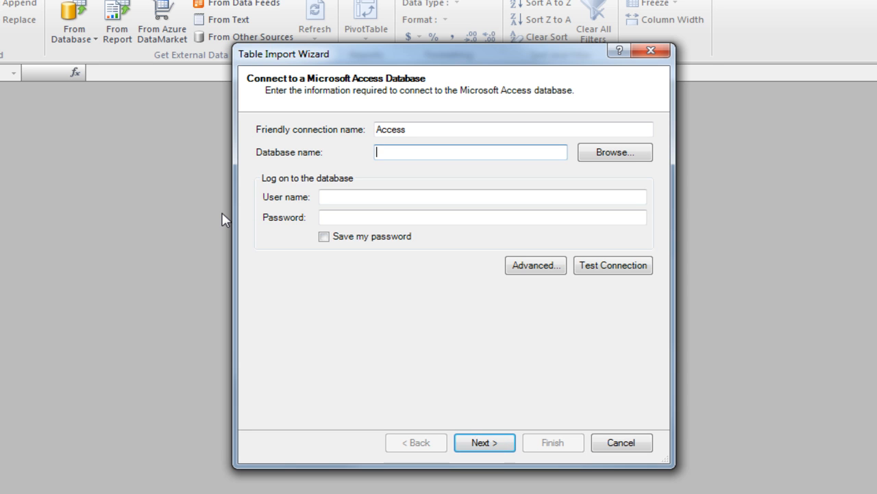
Step: Choose Sample Database.accdb from the PowerPivot Files Webinar folder as the import source and test the connection
left_click(638, 157)
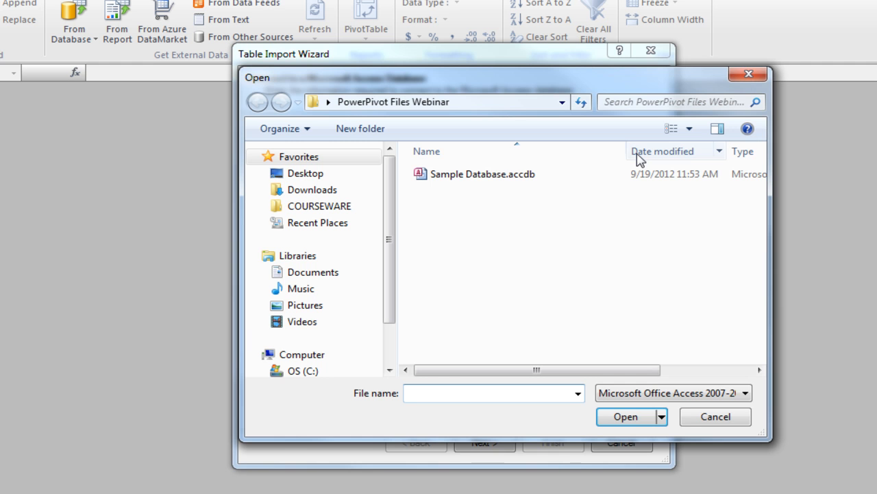
double_click(459, 177)
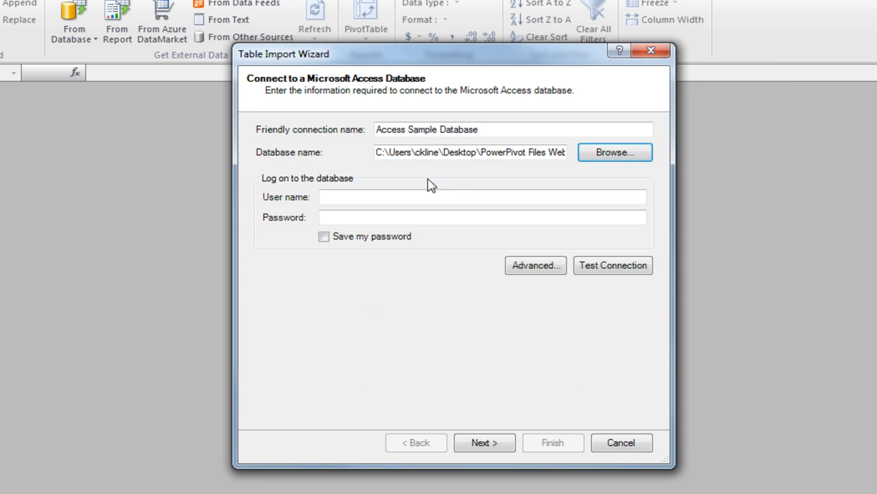
left_click(349, 196)
left_click(628, 273)
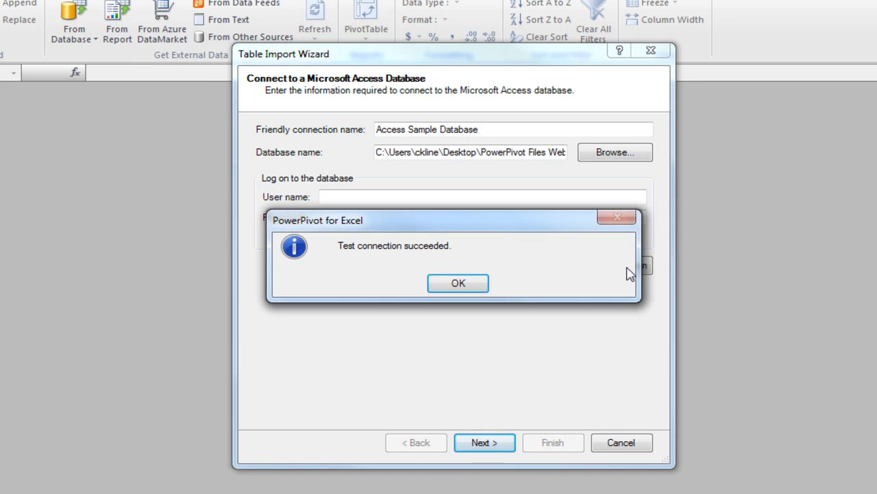
left_click(479, 282)
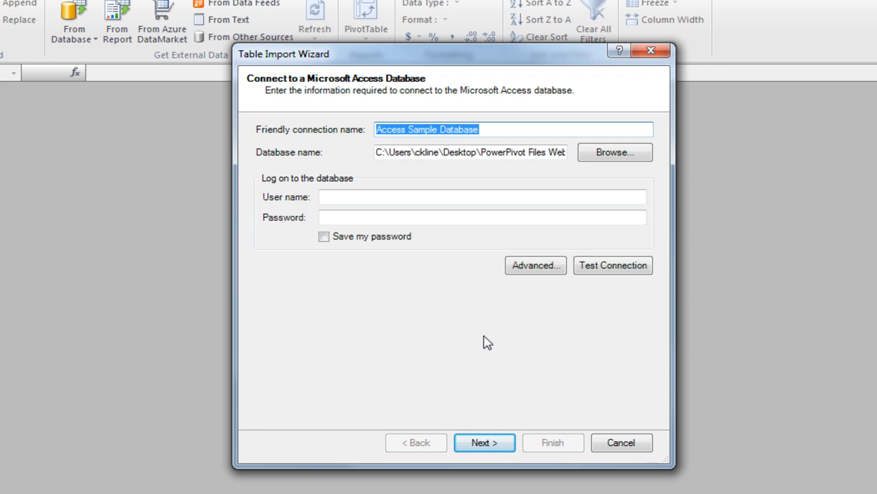
Step: Select from the list of tables and views, and import tblCustomers, tblOrderDetails and tblOrders into PowerPivot
left_click(484, 445)
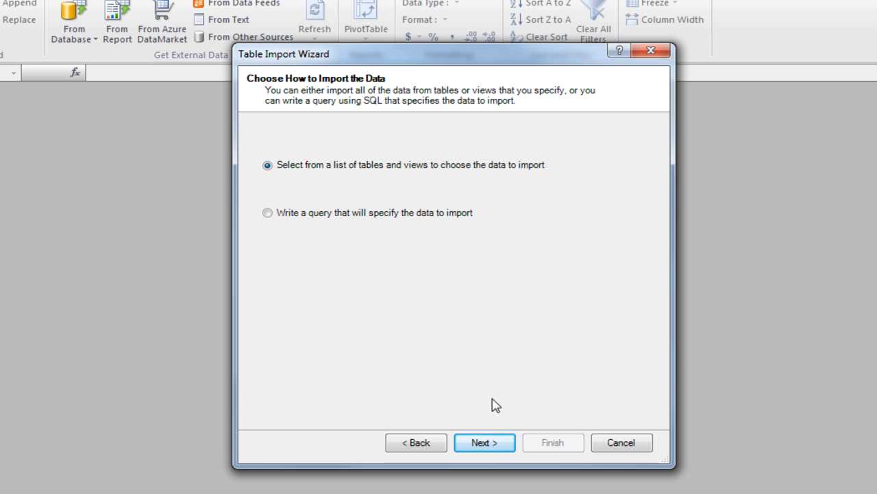
left_click(488, 445)
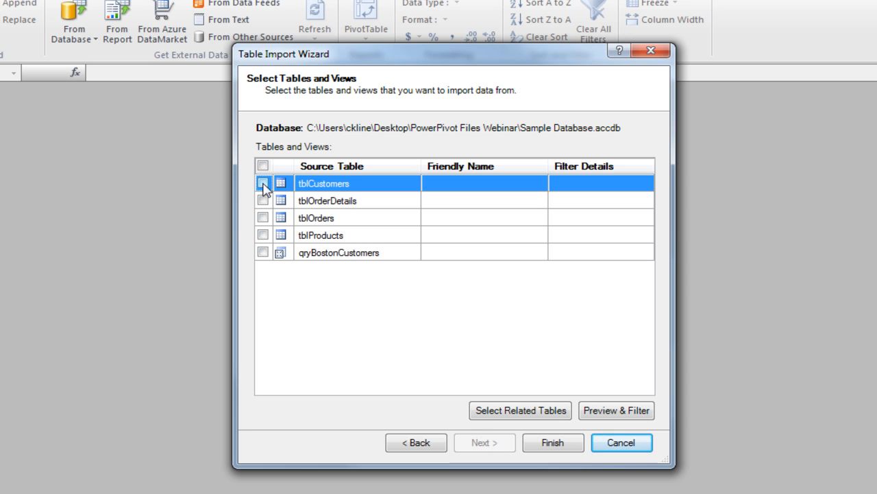
left_click(264, 184)
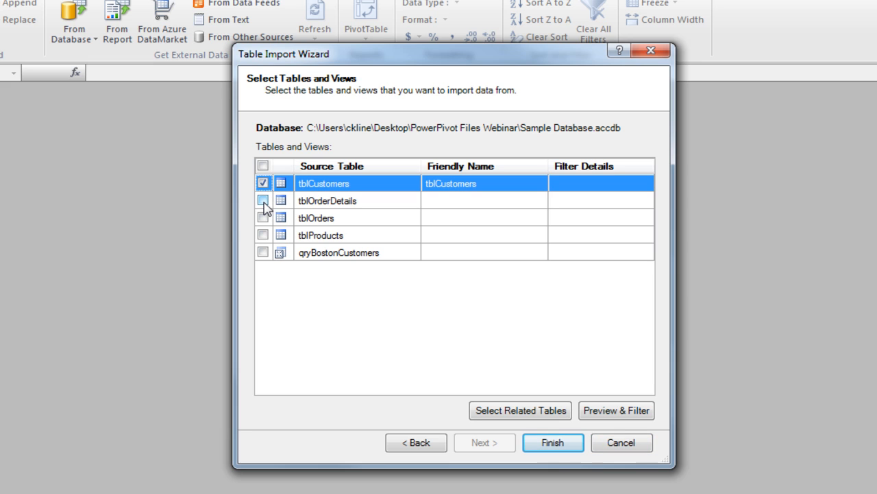
left_click(263, 201)
left_click(263, 217)
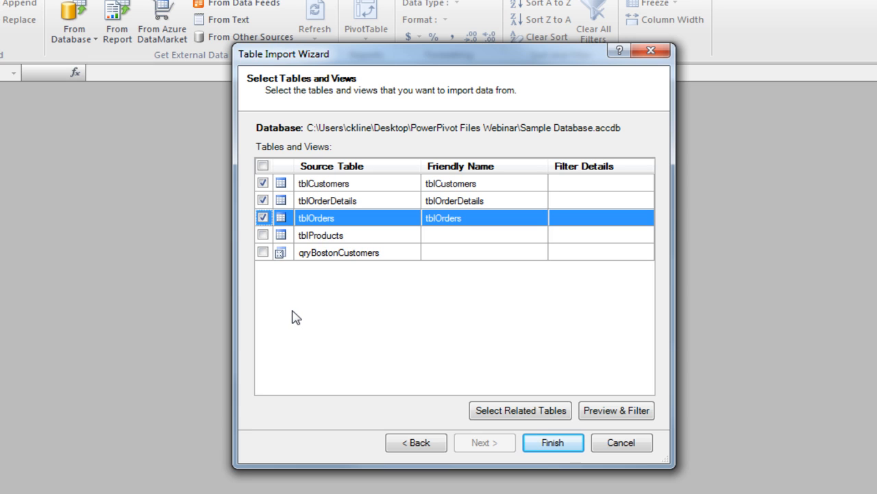
left_click(552, 442)
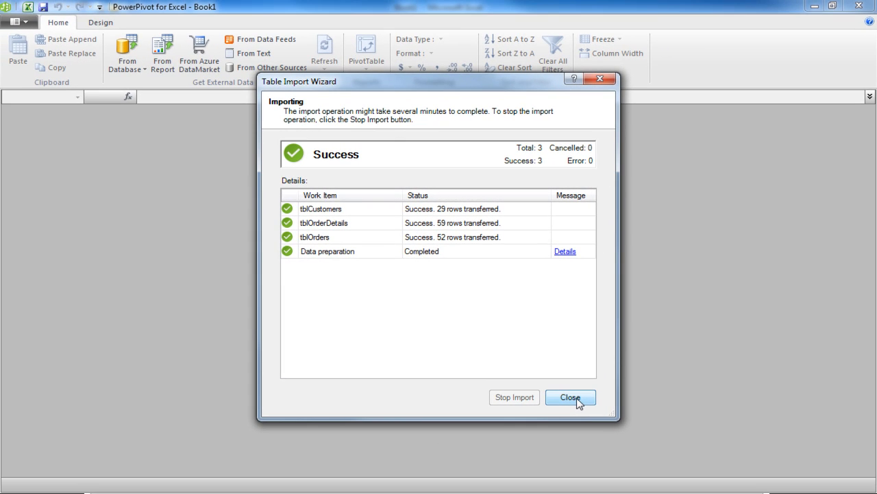
left_click(578, 398)
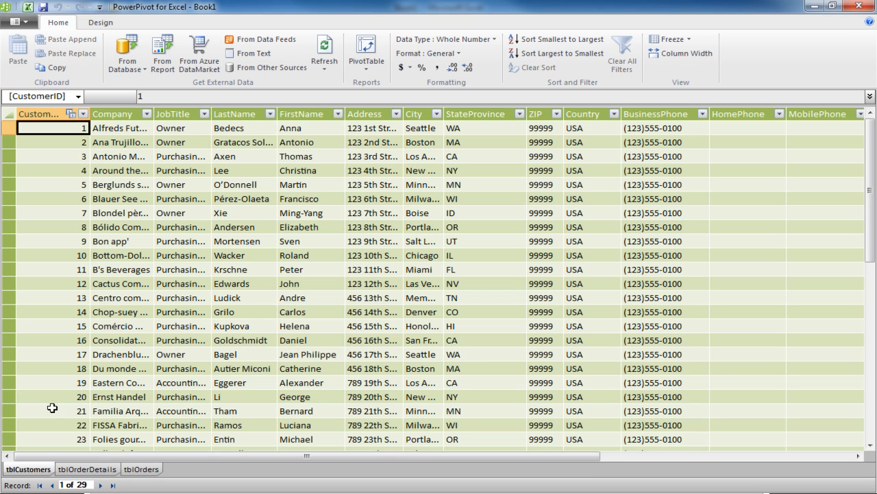
Step: View the imported tblOrderDetails and tblOrders tables
left_click(86, 470)
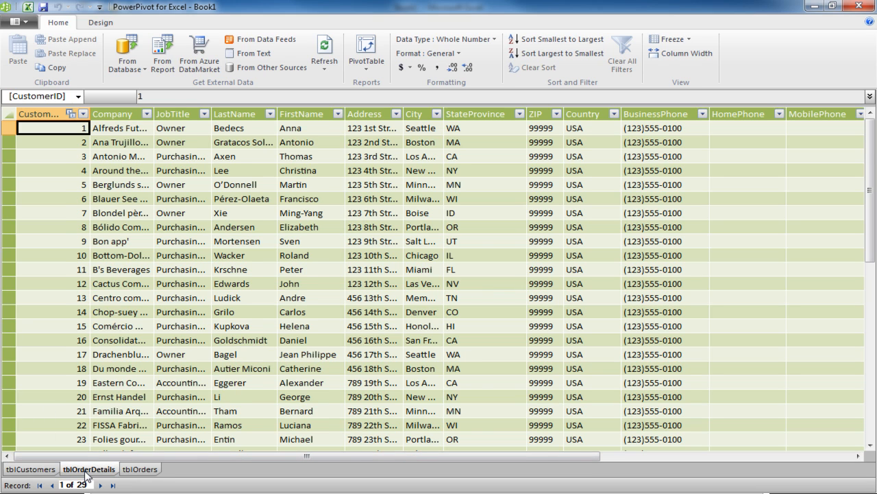
left_click(143, 472)
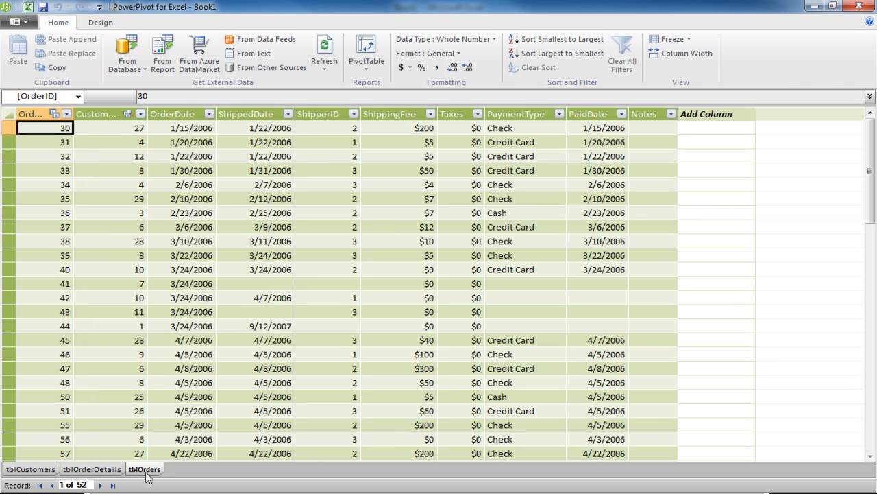
Step: Examine the existing data source connections and the relationships between the imported tables, closing both lists without changes
left_click(101, 24)
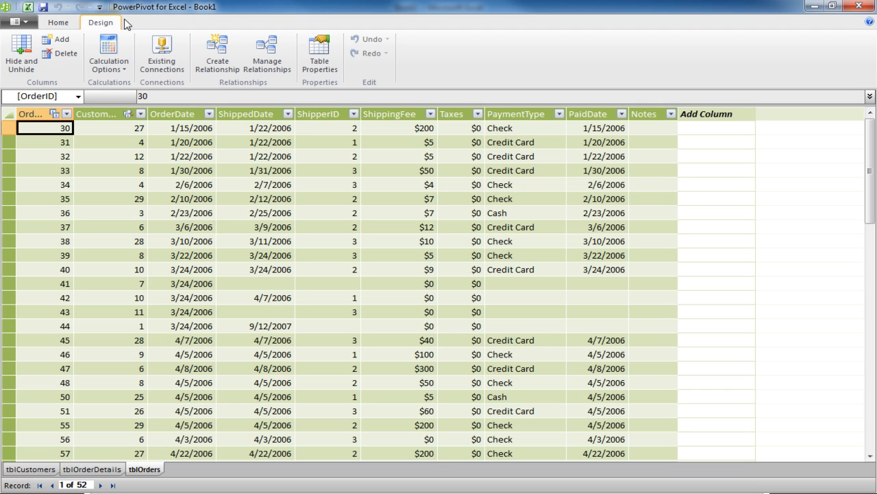
left_click(167, 53)
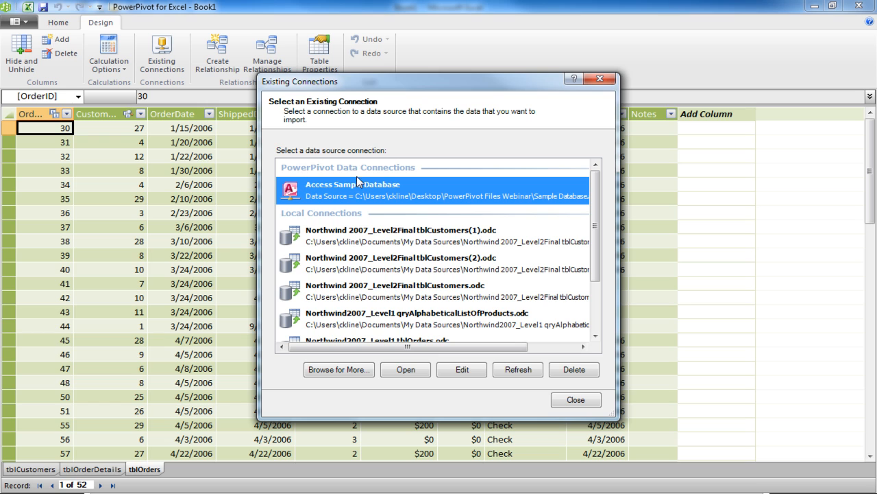
left_click(582, 405)
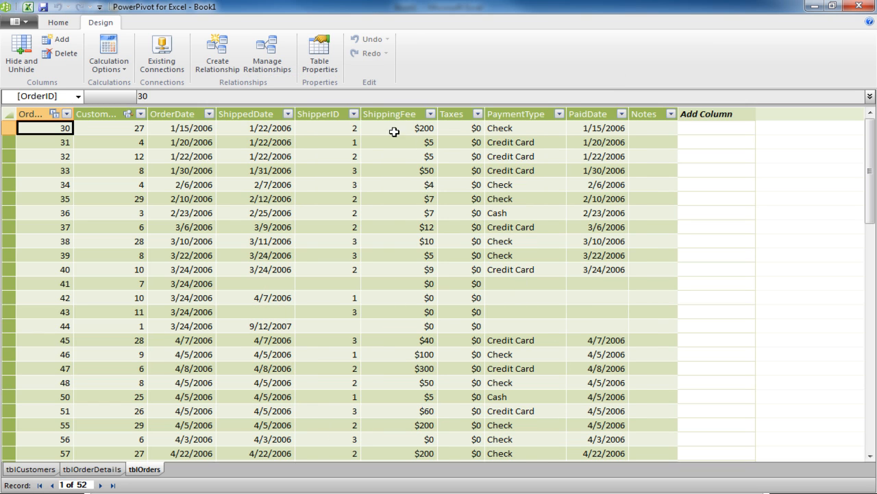
left_click(266, 57)
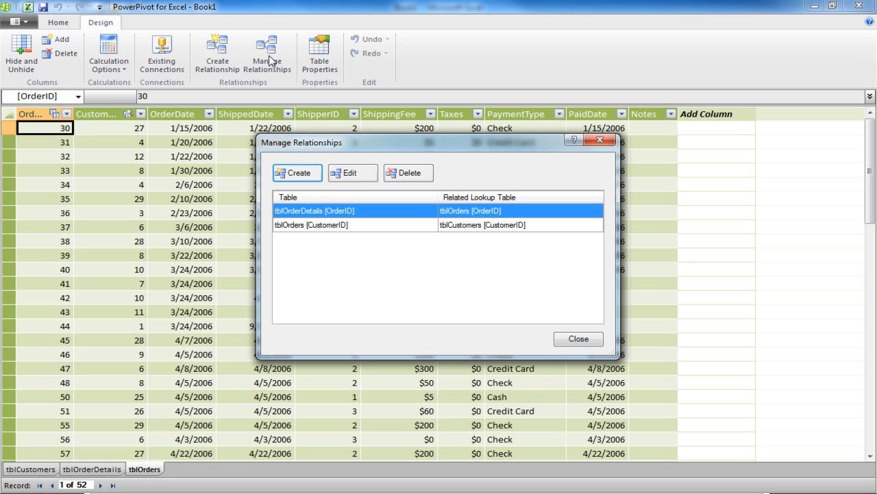
left_click(586, 341)
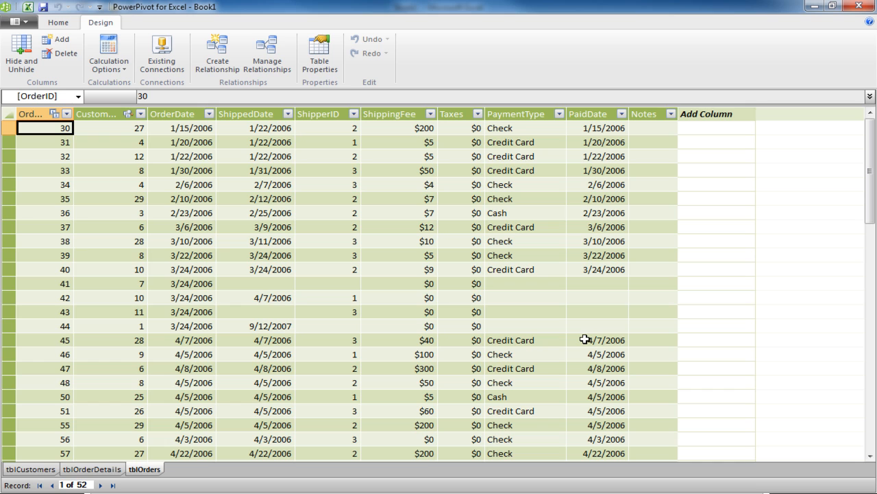
Step: Import the tblProducts table through the existing Access Sample Database connection, selecting it from the list of tables and views
left_click(164, 55)
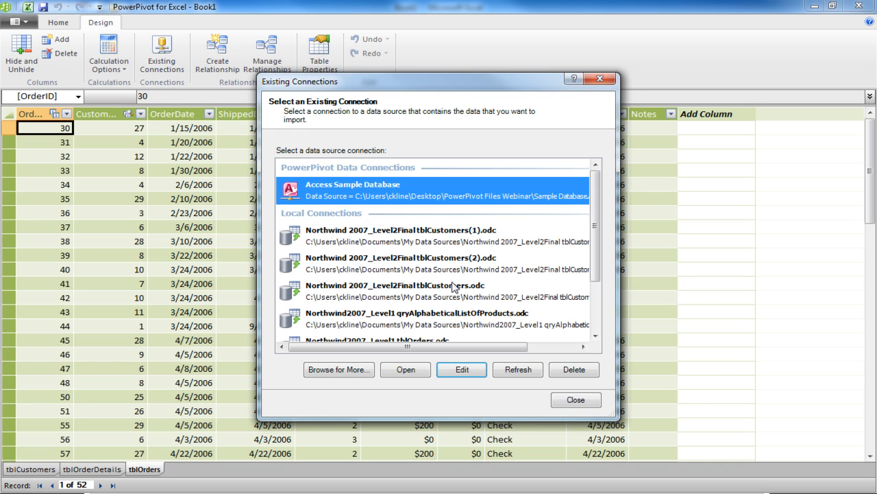
left_click(405, 371)
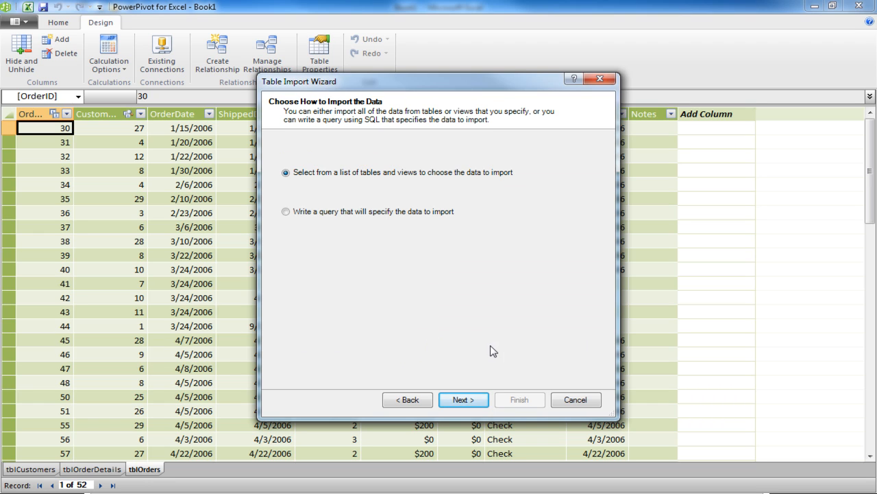
left_click(461, 400)
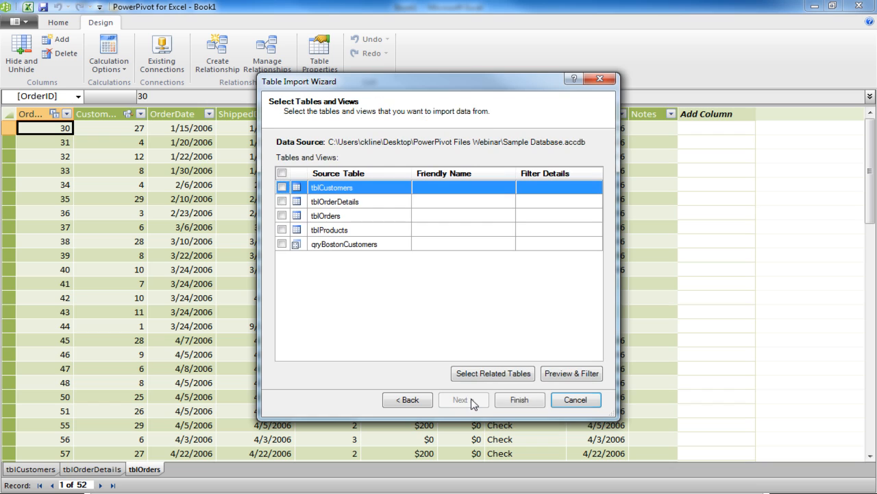
left_click(282, 229)
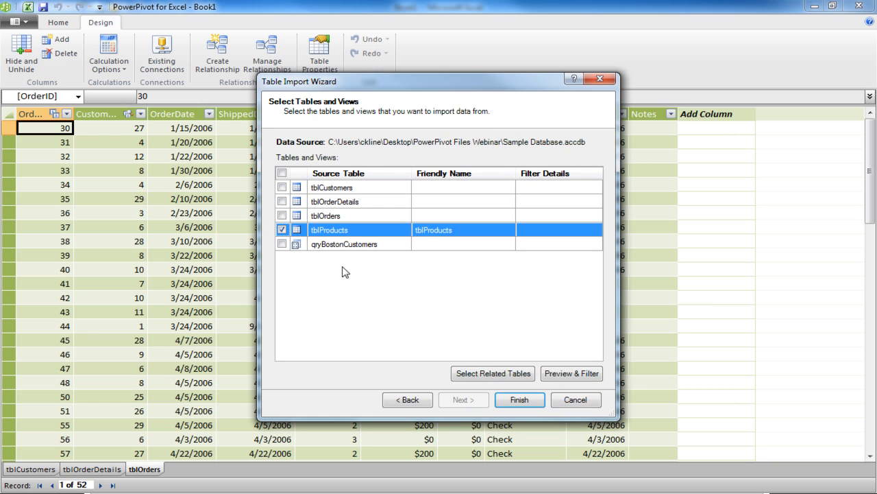
left_click(534, 399)
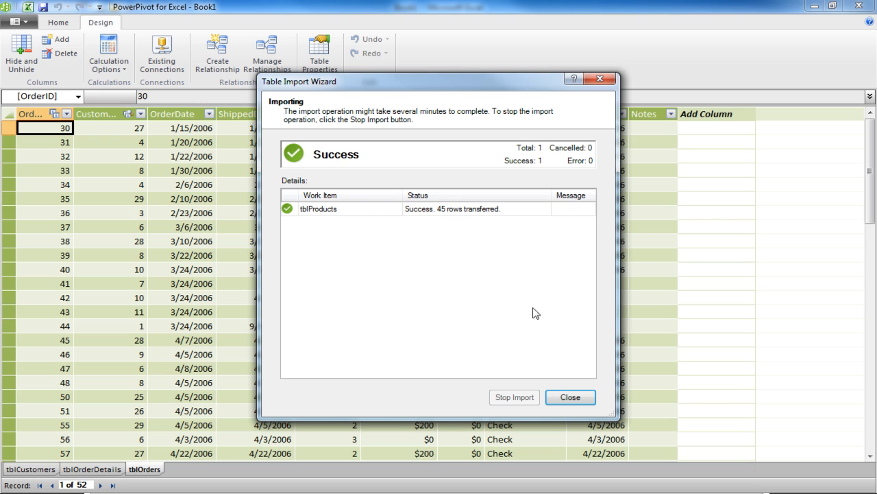
left_click(571, 397)
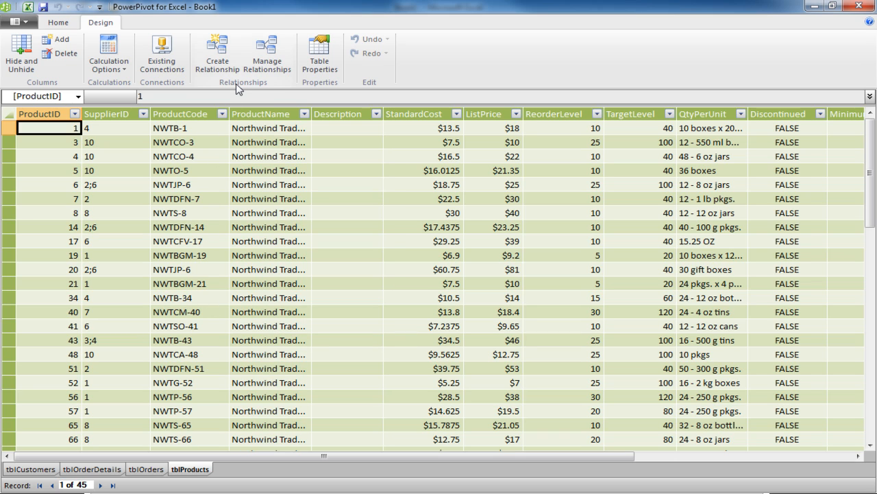
Step: Create a relationship from the ProductID column of tblOrderDetails to the ProductID lookup column of tblProducts
left_click(269, 62)
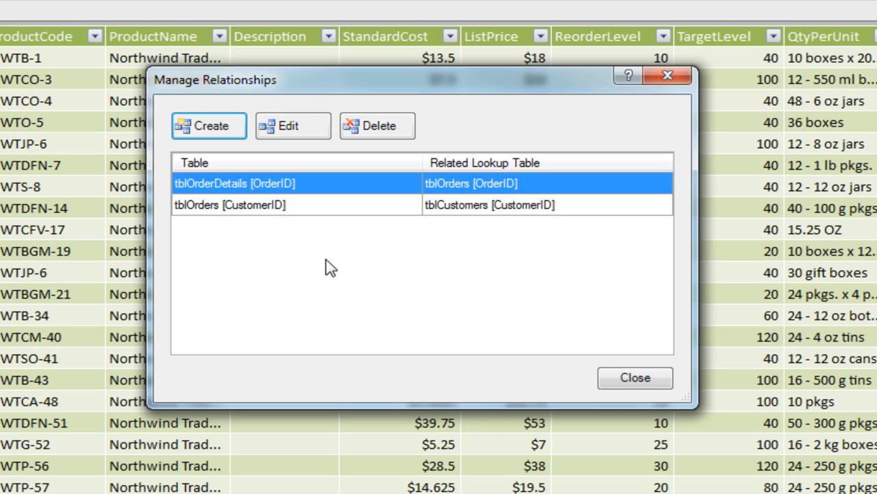
left_click(211, 128)
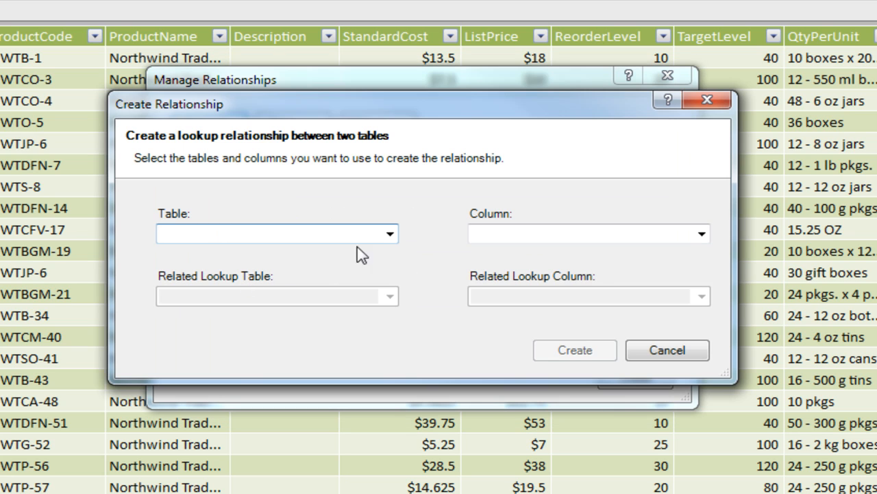
left_click(393, 233)
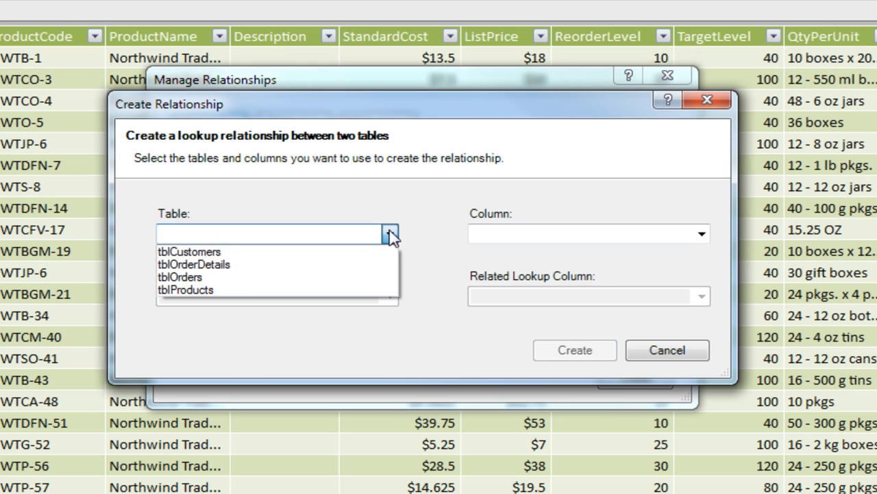
left_click(241, 264)
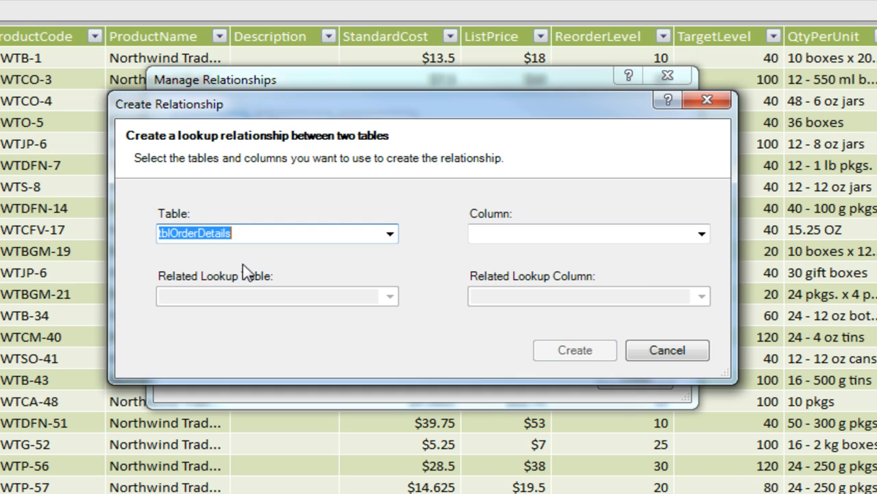
left_click(703, 237)
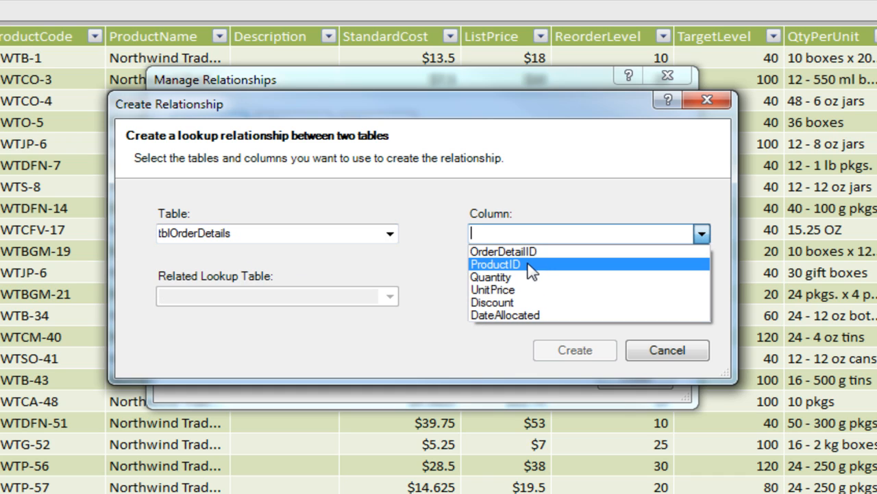
left_click(531, 265)
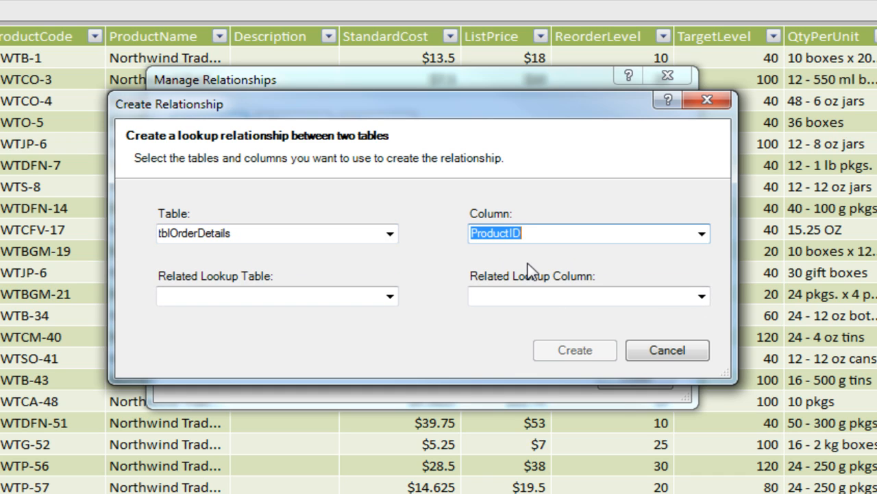
left_click(390, 296)
left_click(285, 315)
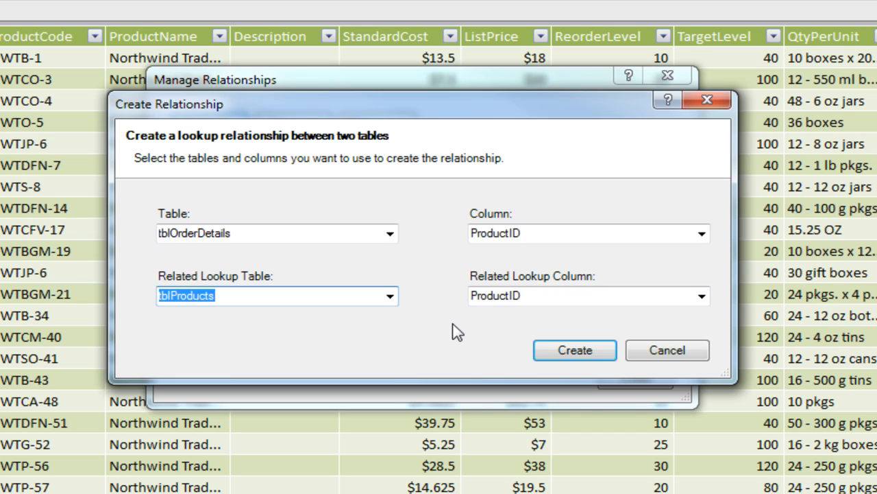
left_click(580, 348)
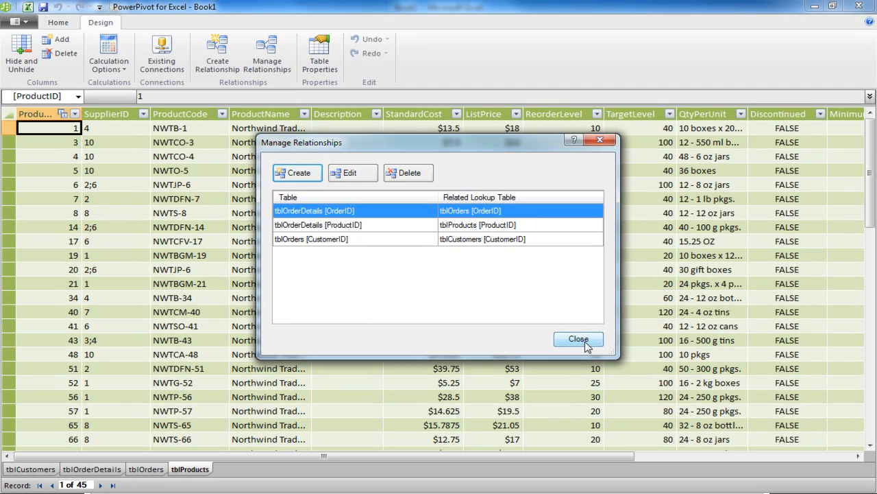
left_click(584, 341)
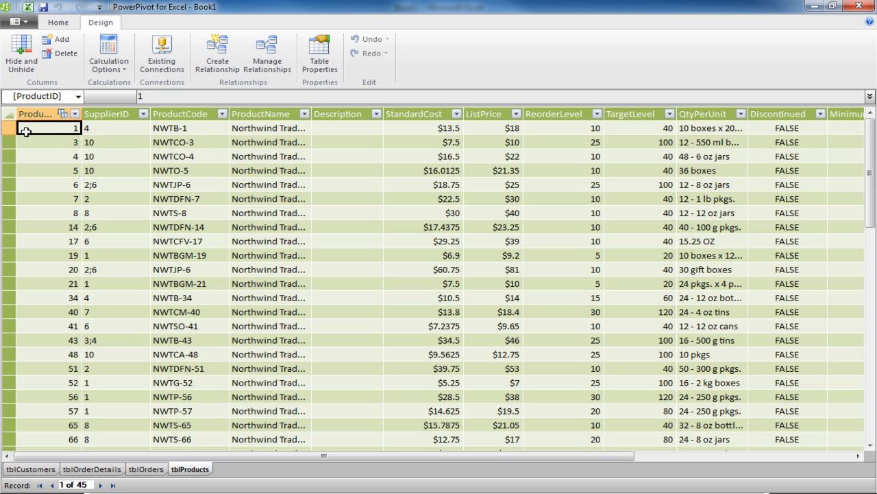
Step: Examine the relationship indicators on the ID column headers of tblProducts, tblOrders and tblOrderDetails, and view tblCustomers
mouse_move(62, 115)
left_click(150, 470)
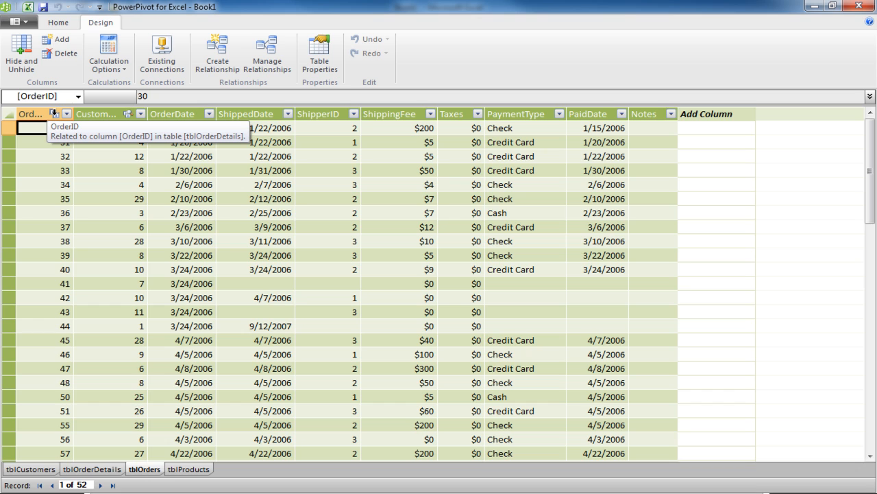
left_click(92, 469)
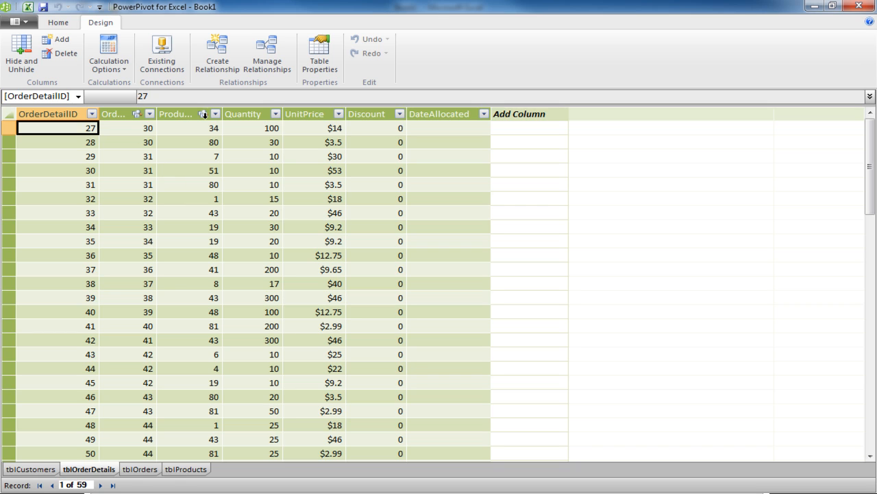
mouse_move(204, 114)
mouse_move(135, 114)
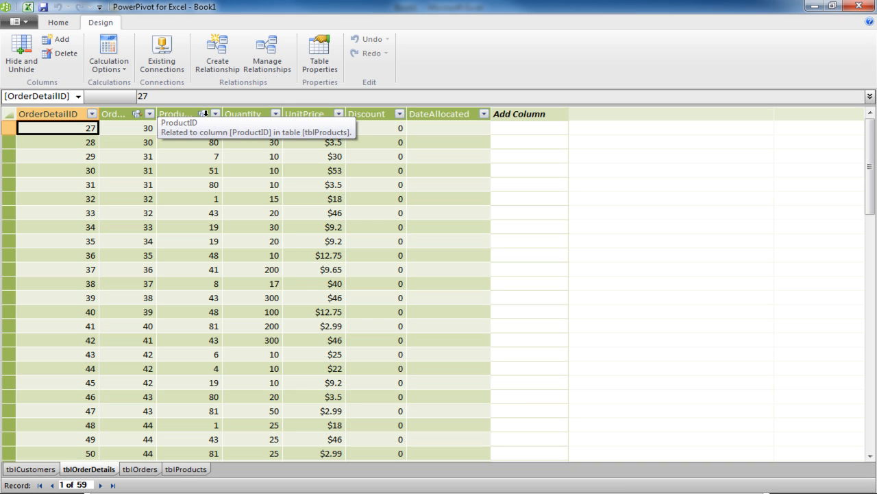
left_click(32, 470)
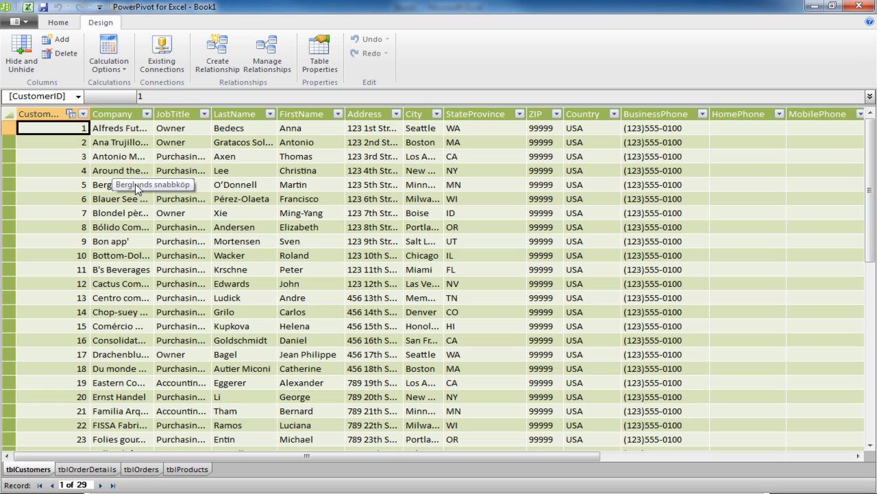
Step: Start an import from other data sources and choose Excel File as the source type
left_click(59, 26)
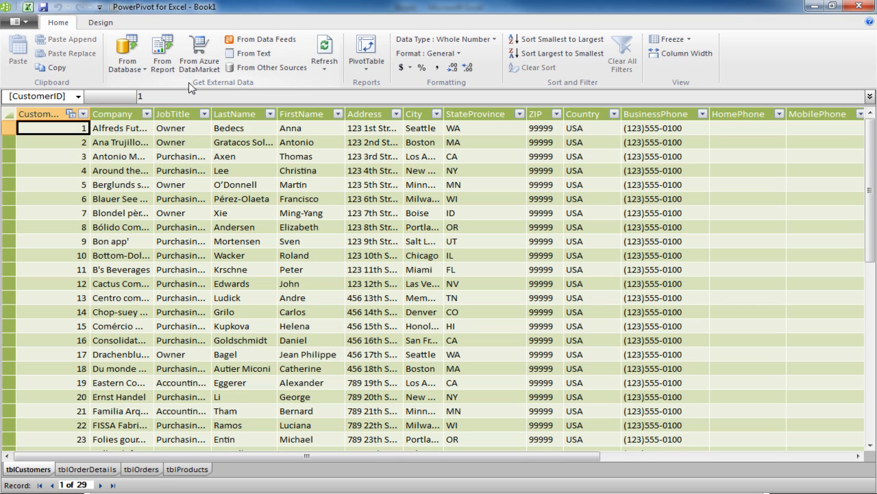
left_click(276, 72)
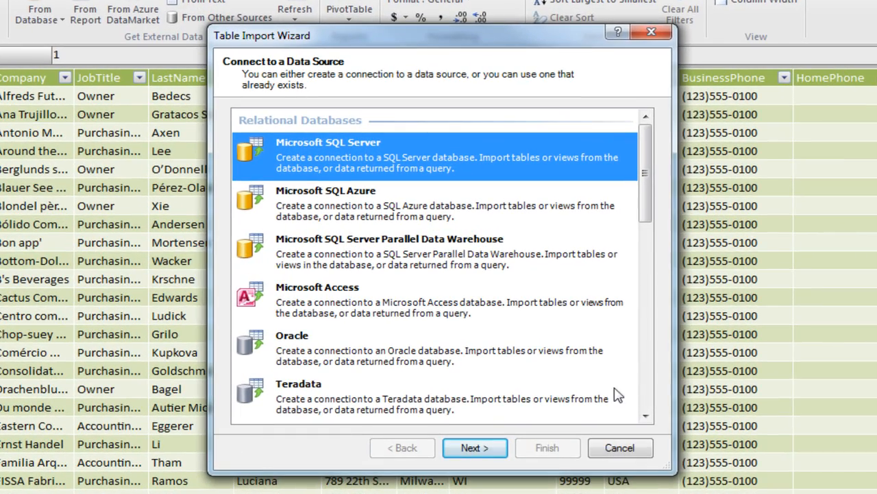
left_click(636, 408)
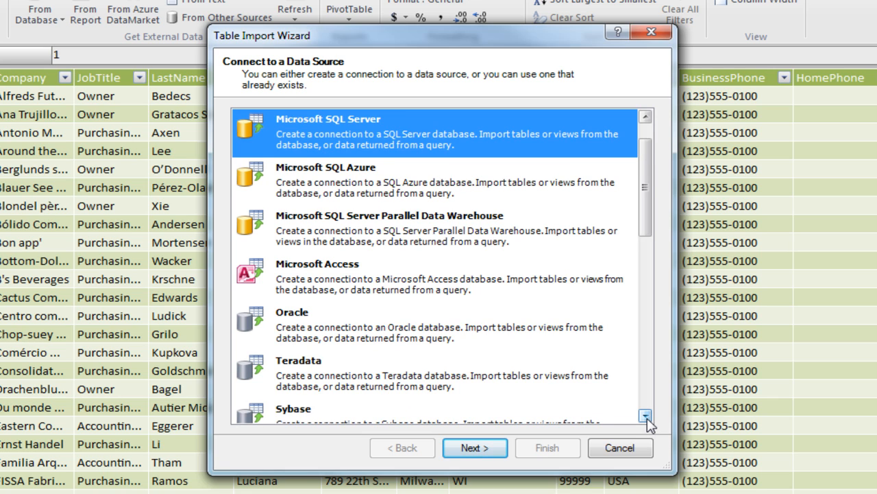
left_click(646, 415)
left_click(645, 415)
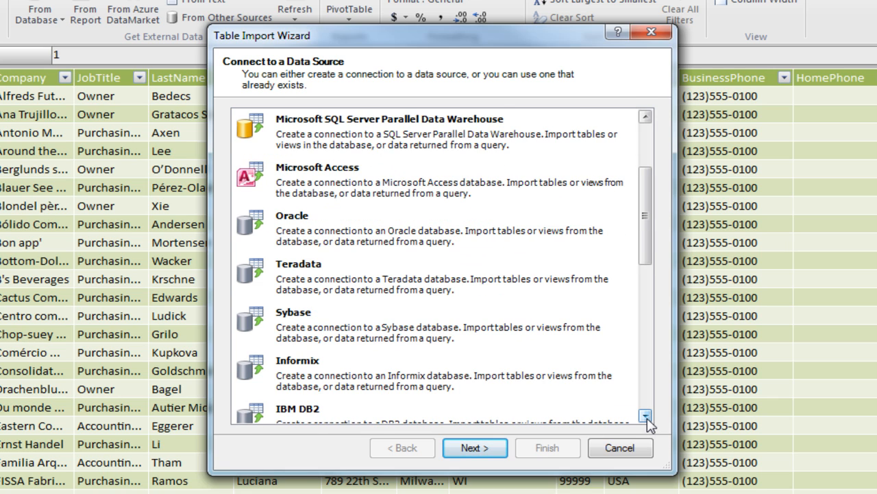
left_click(646, 416)
left_click(646, 416)
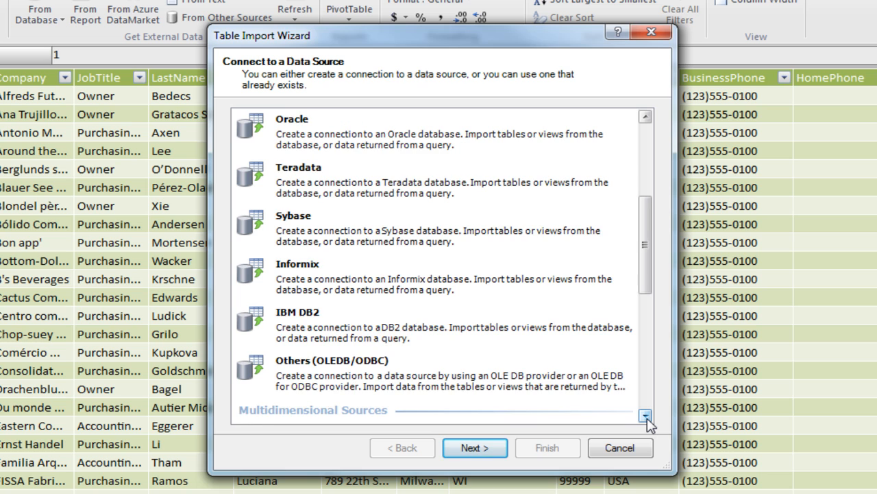
left_click(645, 415)
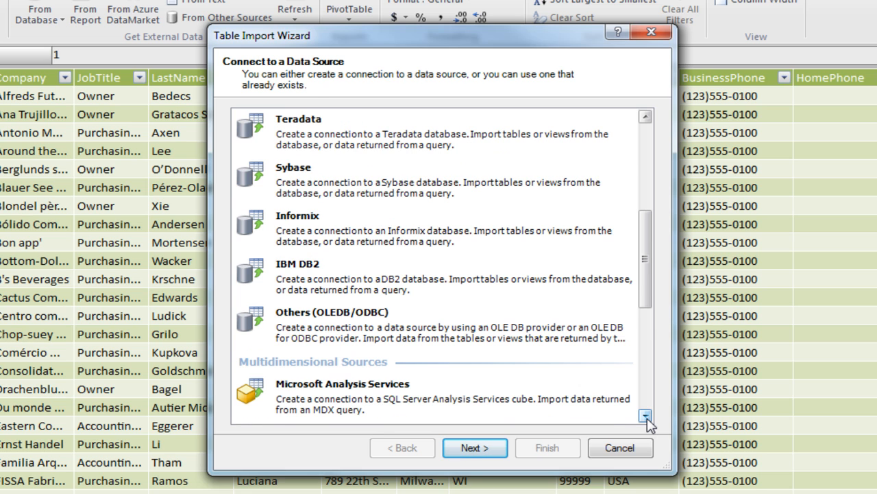
left_click(645, 416)
left_click(645, 415)
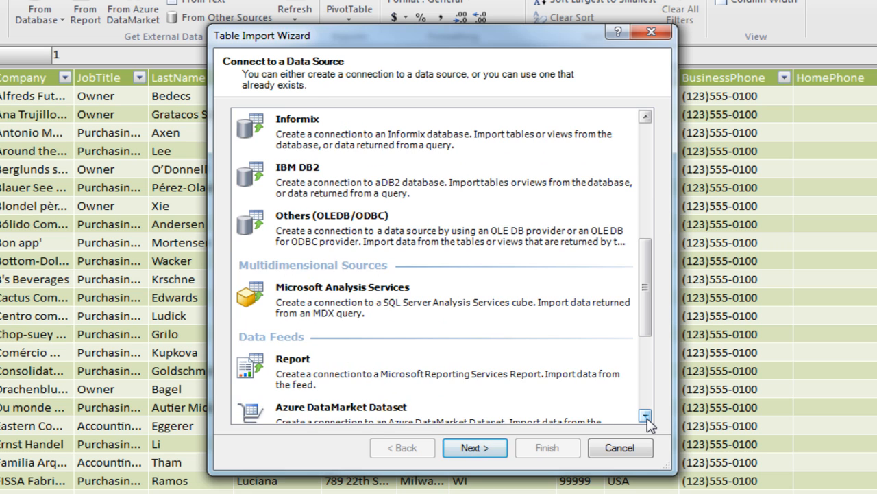
left_click(646, 416)
left_click(646, 415)
left_click(646, 415)
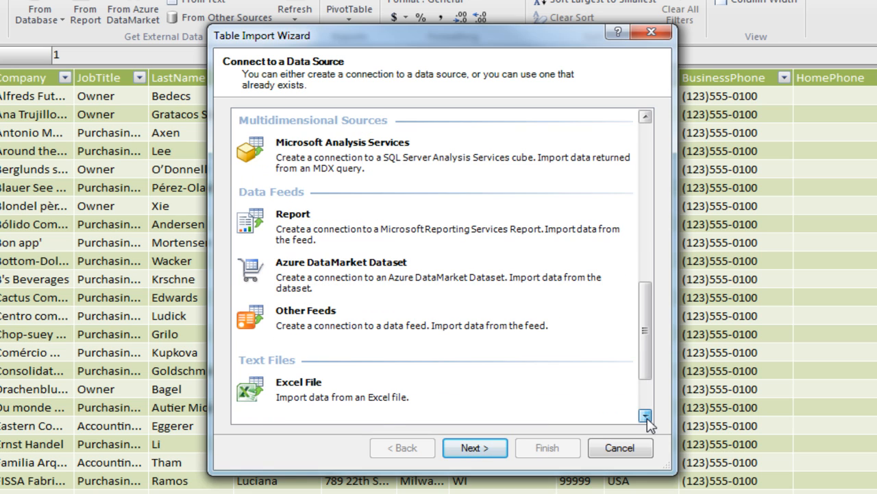
left_click(646, 416)
left_click(646, 415)
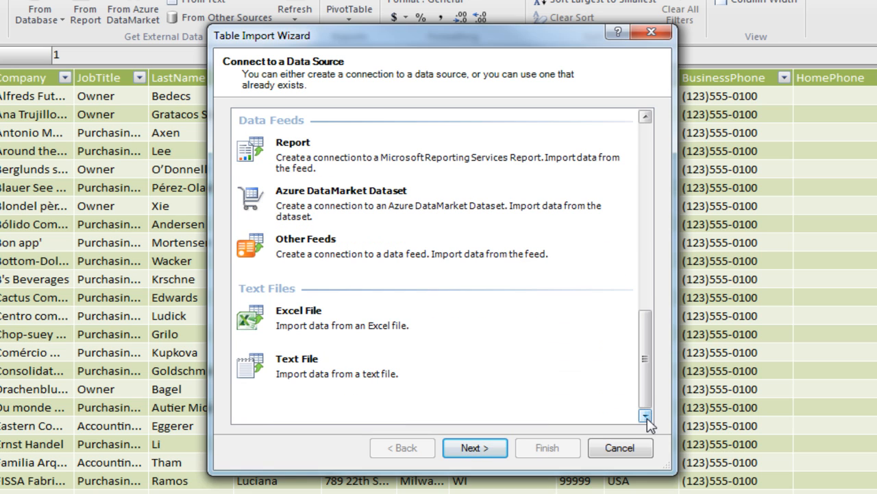
left_click(291, 320)
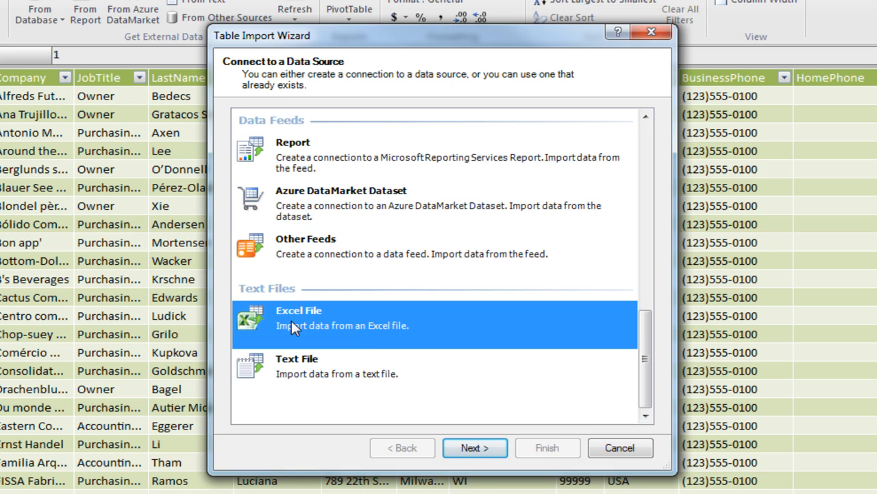
left_click(481, 449)
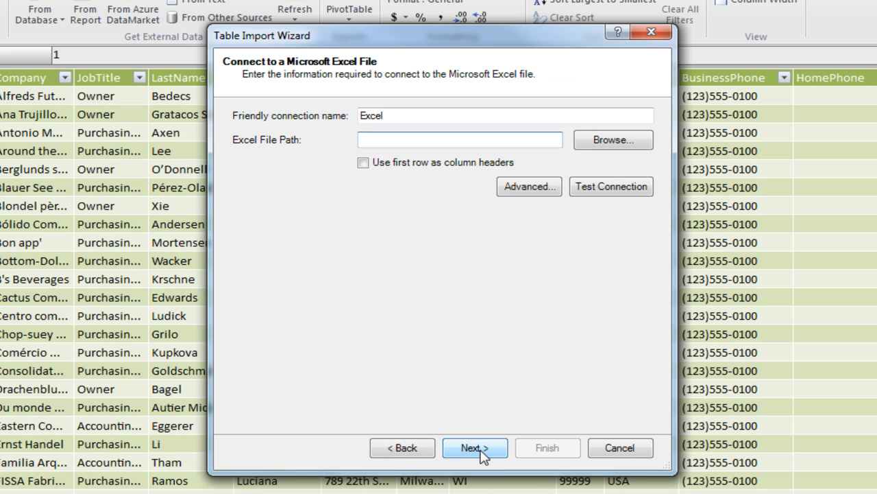
Step: Connect to the Subtotals.xlsx workbook, using its first row as column headers
left_click(613, 141)
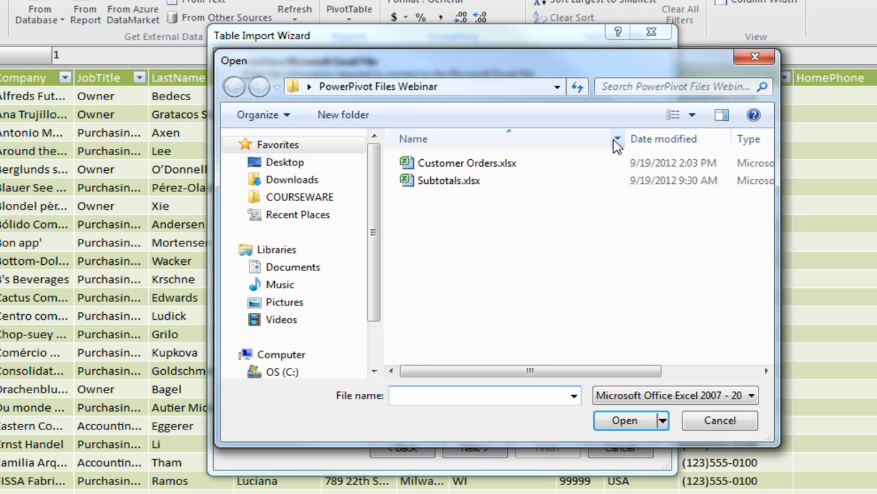
double_click(439, 181)
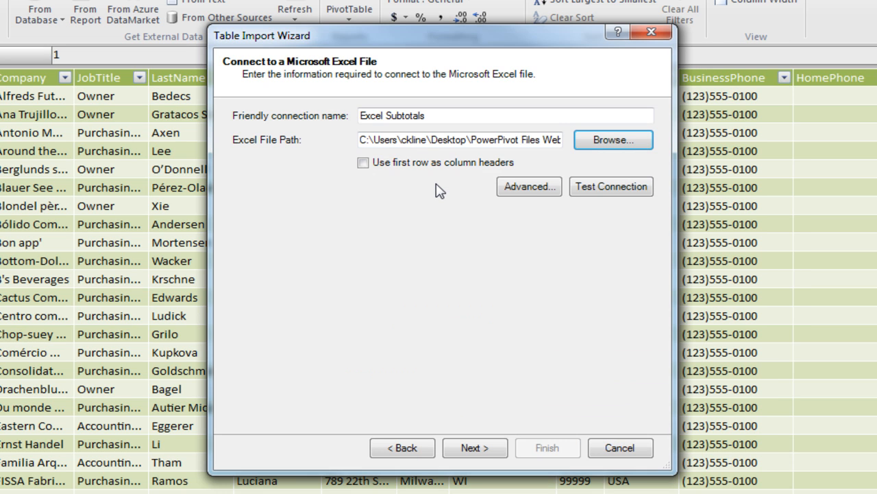
left_click(363, 165)
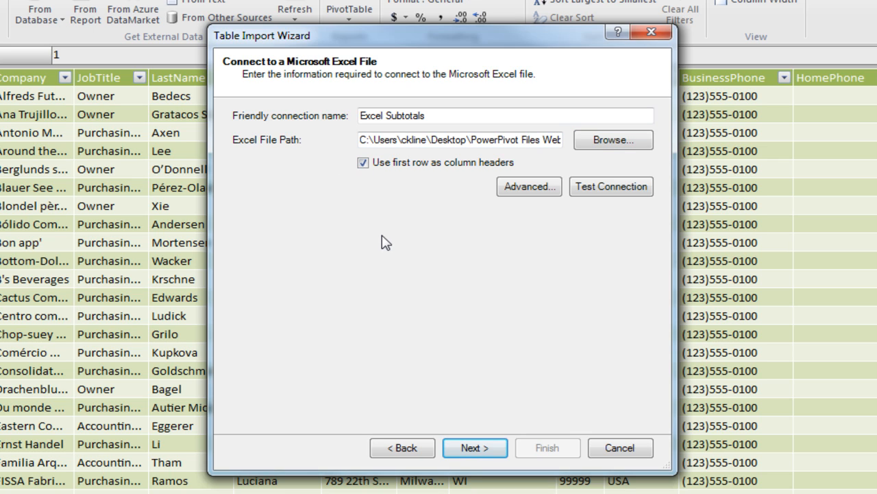
left_click(487, 451)
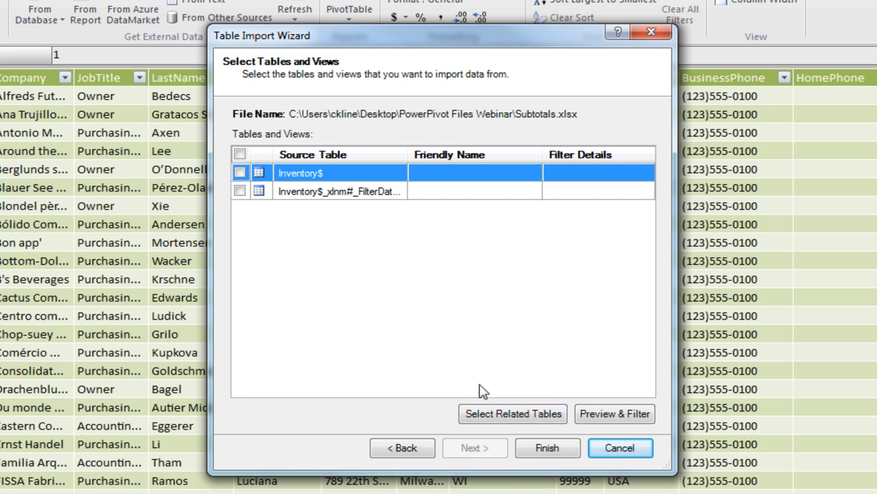
Step: Preview the Inventory$ source table, try excluding the Pentium_Processor (GHz) and RAM (MB) columns, and include both again
left_click(620, 414)
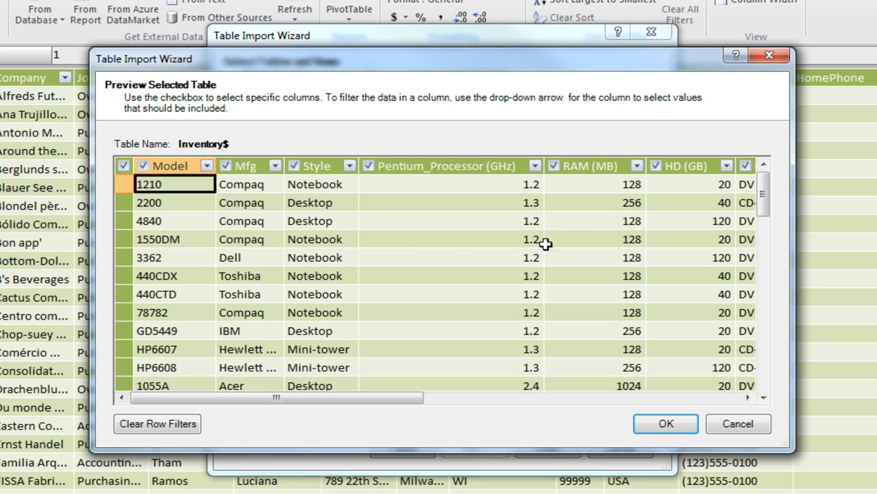
left_click(369, 172)
left_click(554, 166)
left_click(554, 166)
left_click(370, 169)
left_click(663, 424)
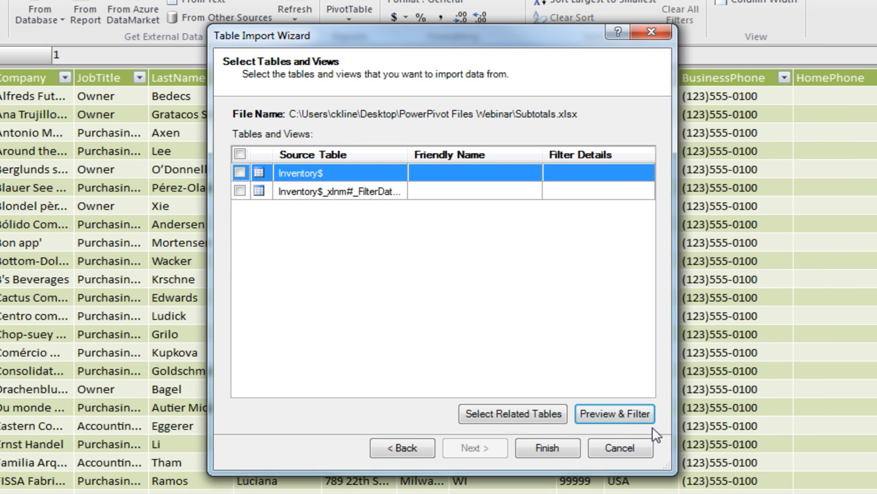
Step: Select the Inventory$ source table and import it into PowerPivot
left_click(239, 173)
left_click(239, 173)
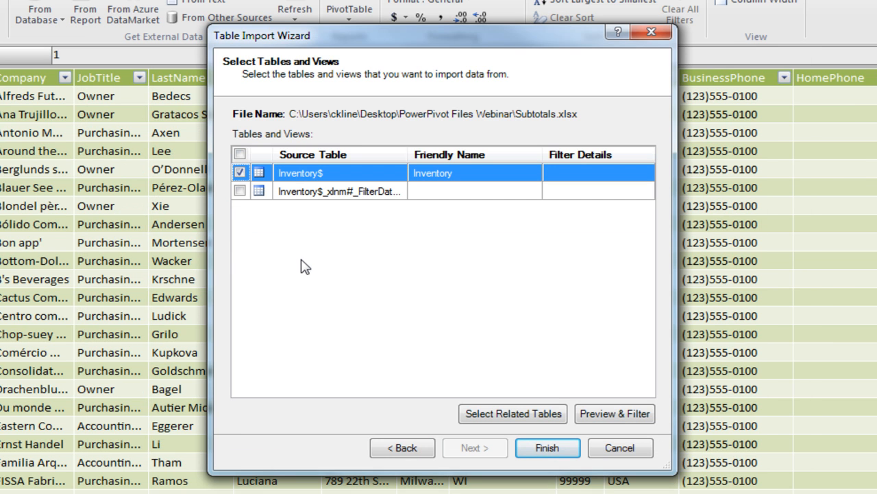
left_click(561, 451)
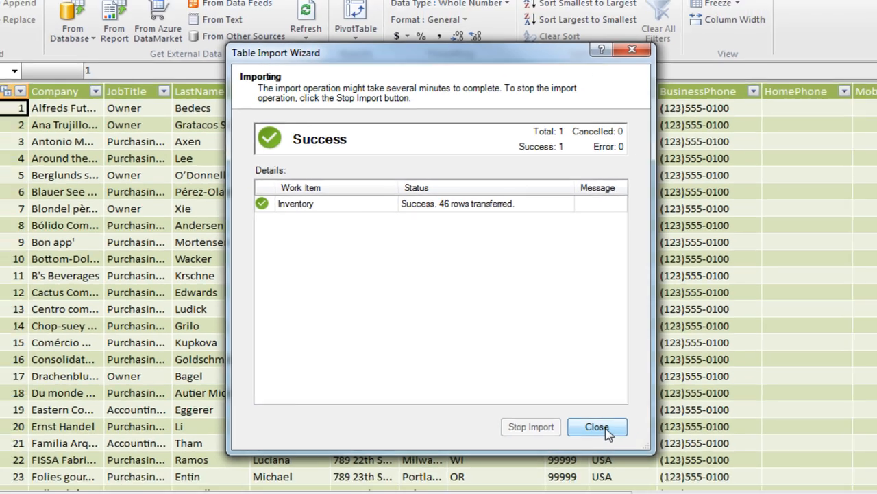
left_click(617, 447)
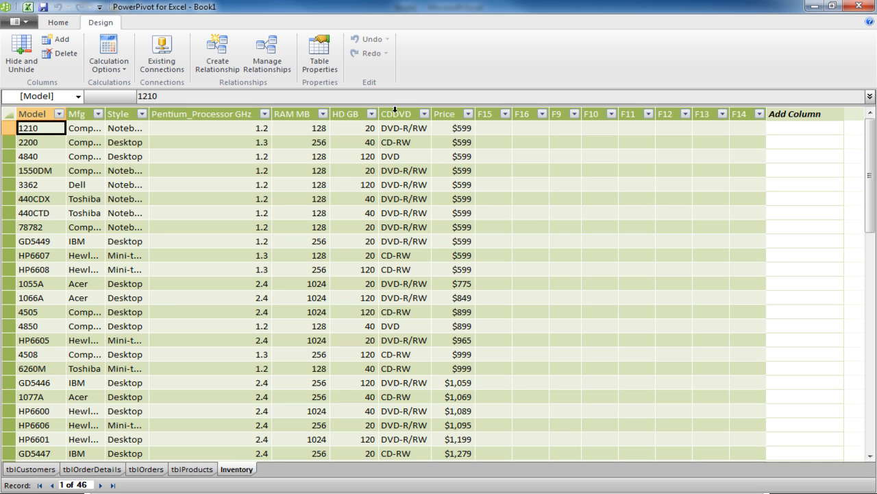
Step: Edit the Inventory table's properties to exclude the source columns F9 through F16, and save the change
left_click(323, 55)
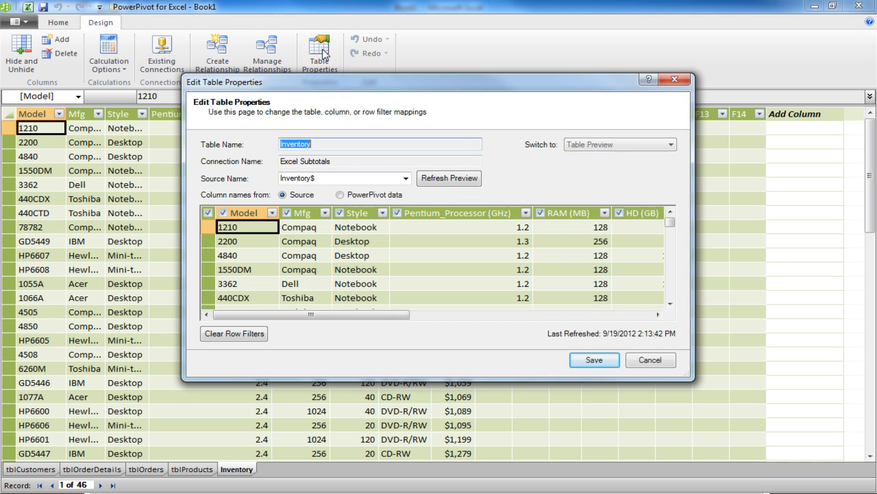
left_click(602, 318)
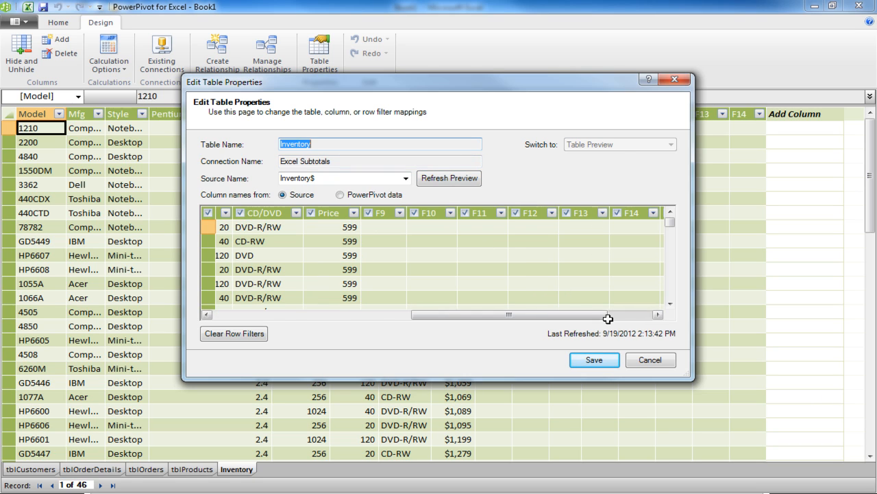
left_click(369, 213)
left_click(415, 214)
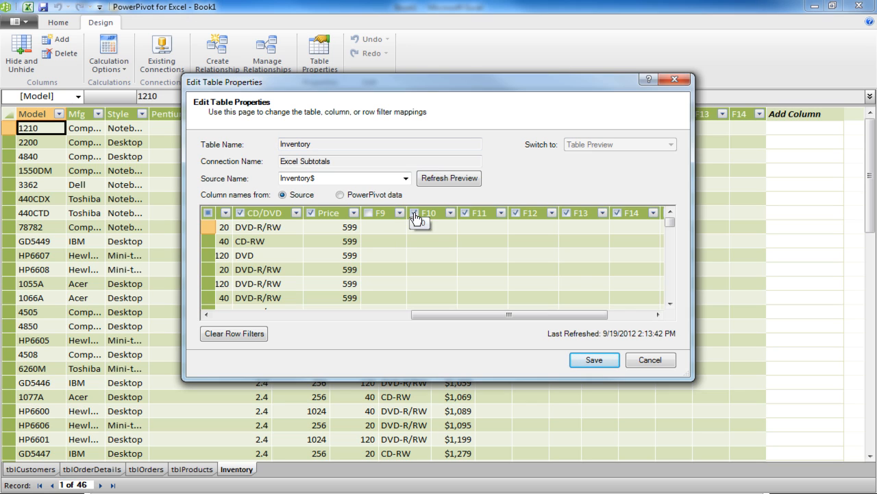
left_click(466, 213)
left_click(517, 214)
left_click(567, 214)
left_click(617, 214)
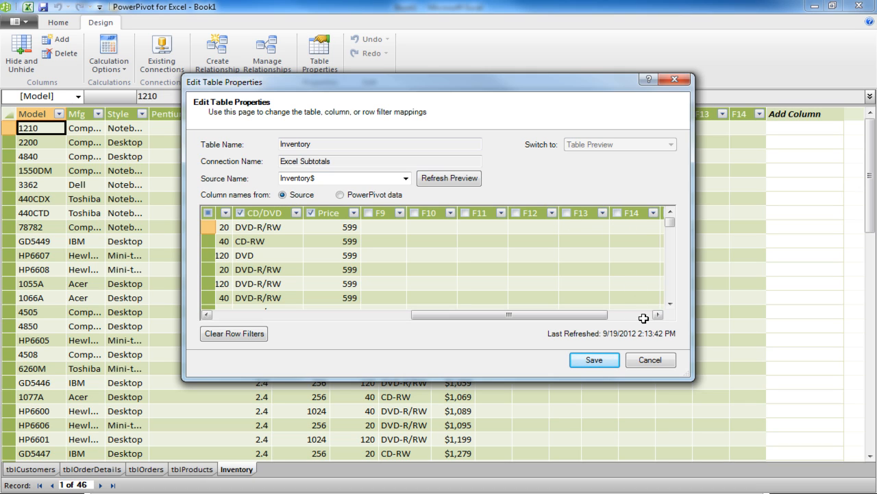
left_click(643, 316)
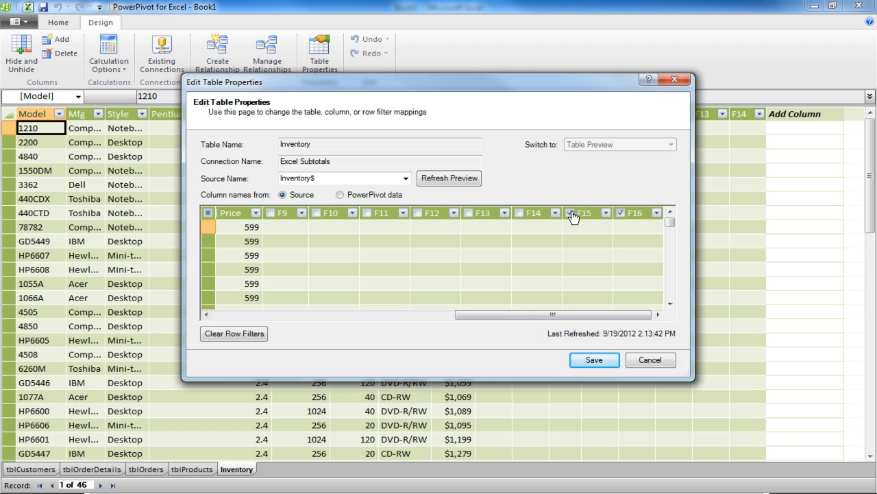
left_click(571, 214)
left_click(621, 214)
left_click(604, 363)
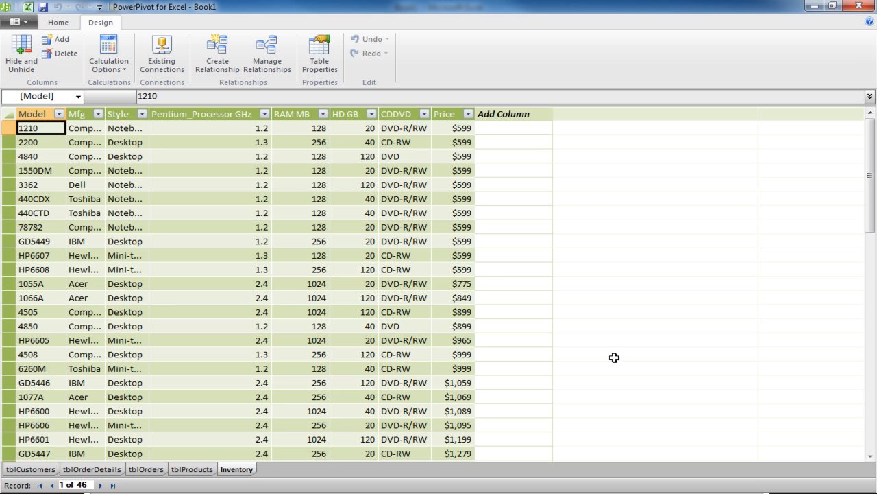
Step: In tblCustomers, widen the Company column and fit the JobTitle, LastName, Address and City columns to their contents
left_click(40, 470)
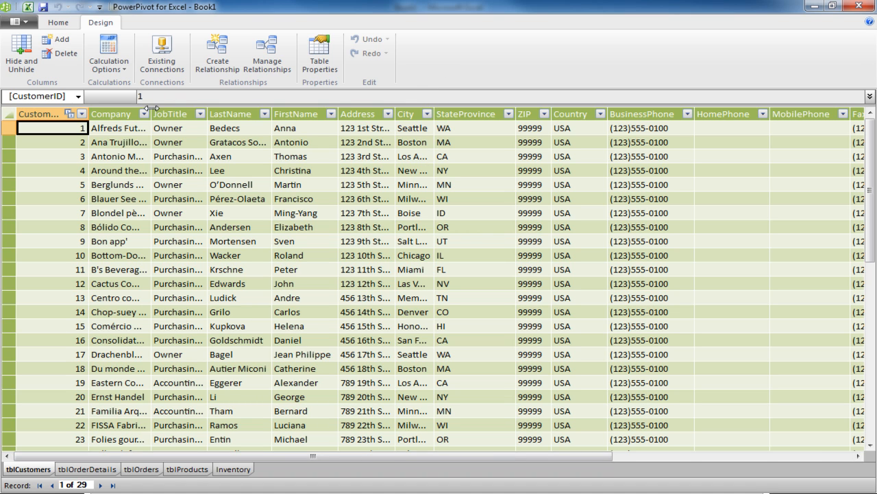
left_click_drag(151, 112, 193, 112)
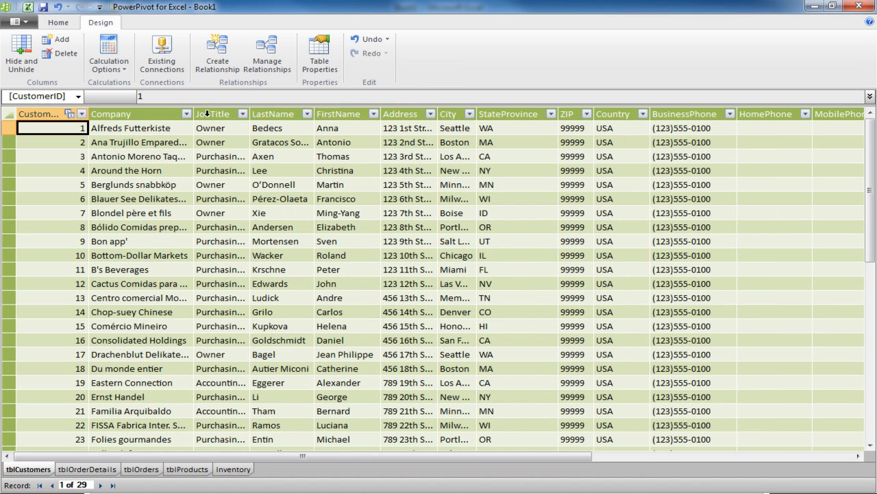
left_click_drag(249, 114, 248, 114)
double_click(250, 114)
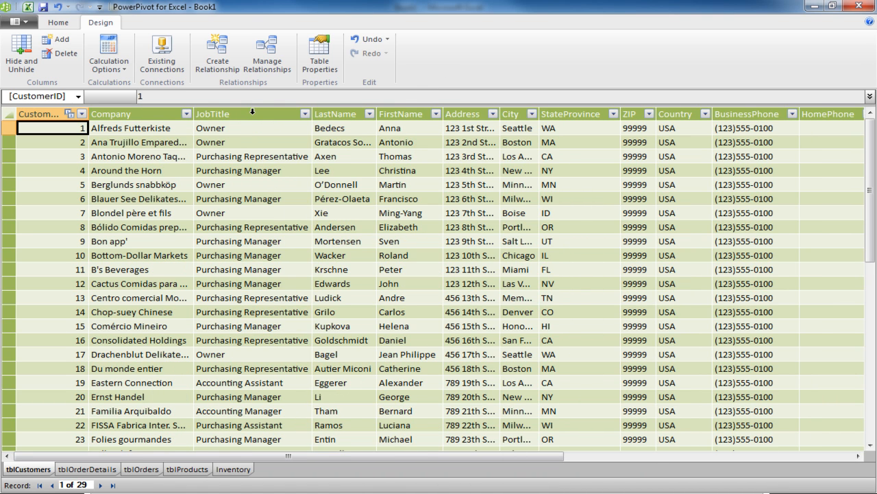
double_click(376, 114)
double_click(513, 114)
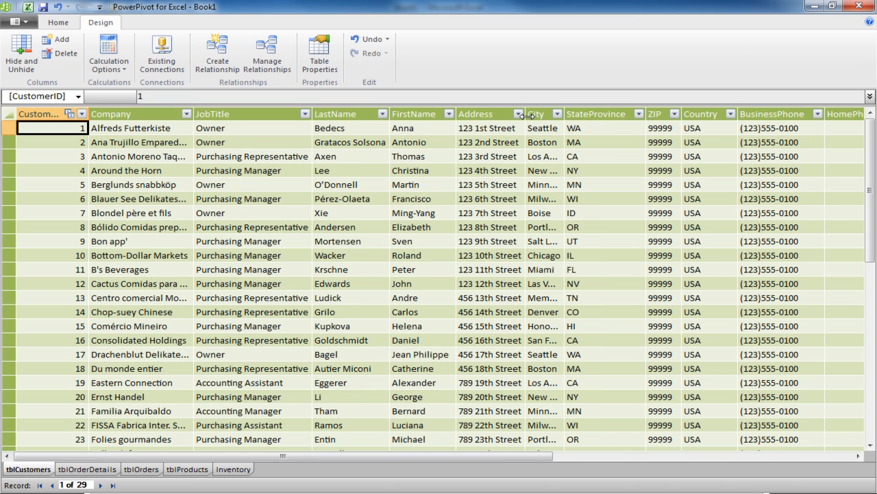
double_click(563, 114)
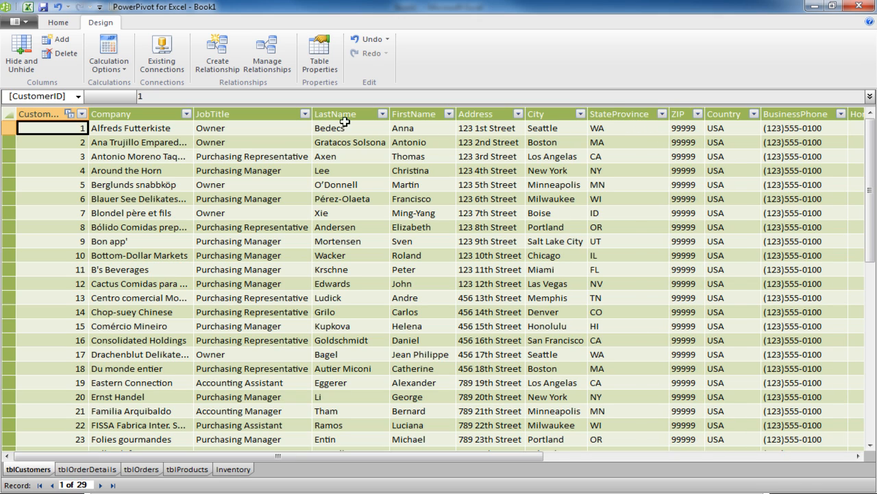
Step: Sort tblCustomers by JobTitle from A to Z and filter that column to Accounting Assistant and Accounting Manager
left_click(305, 114)
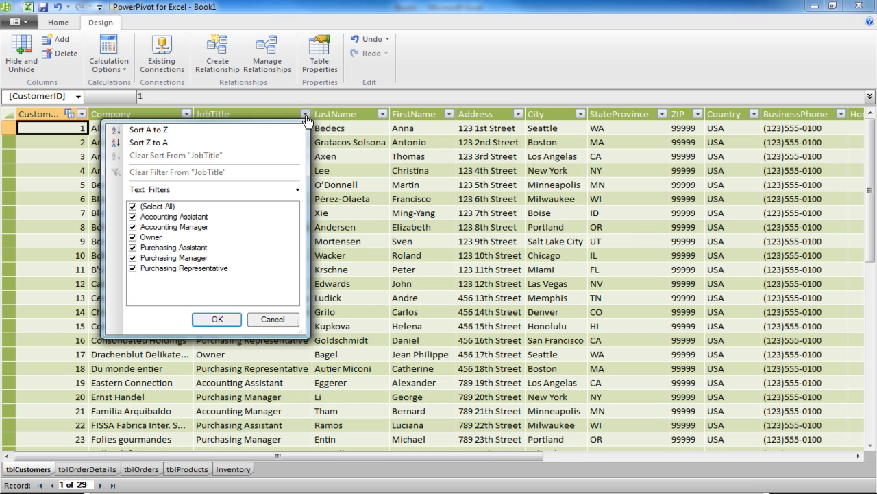
left_click(161, 126)
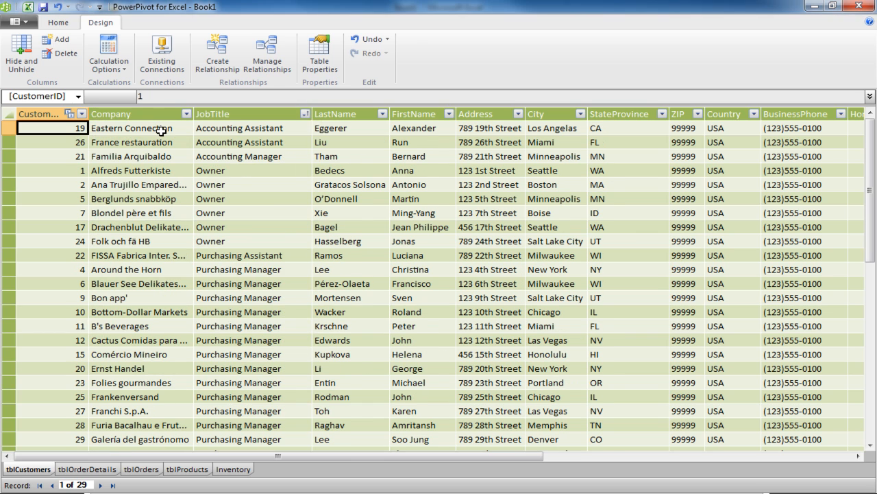
left_click(306, 117)
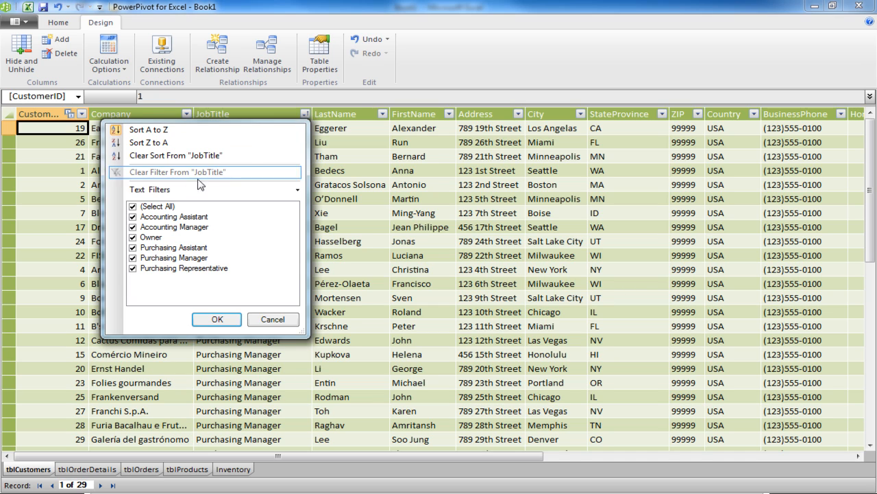
left_click(133, 207)
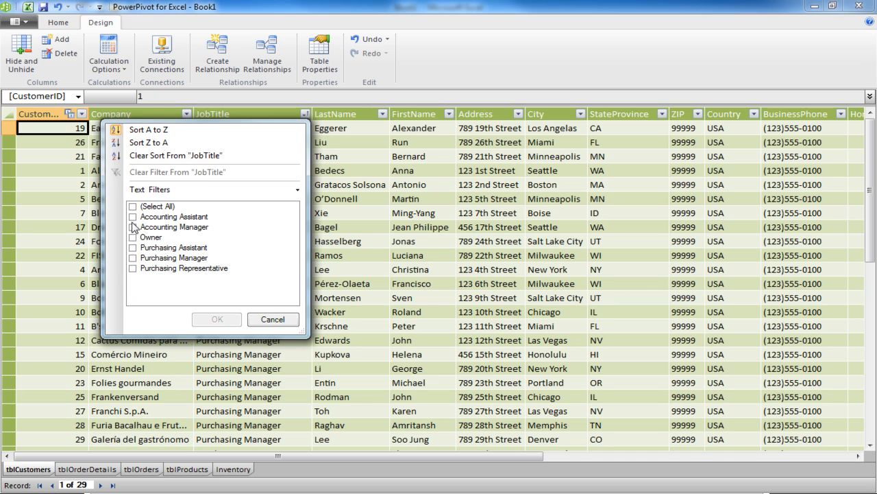
left_click(133, 217)
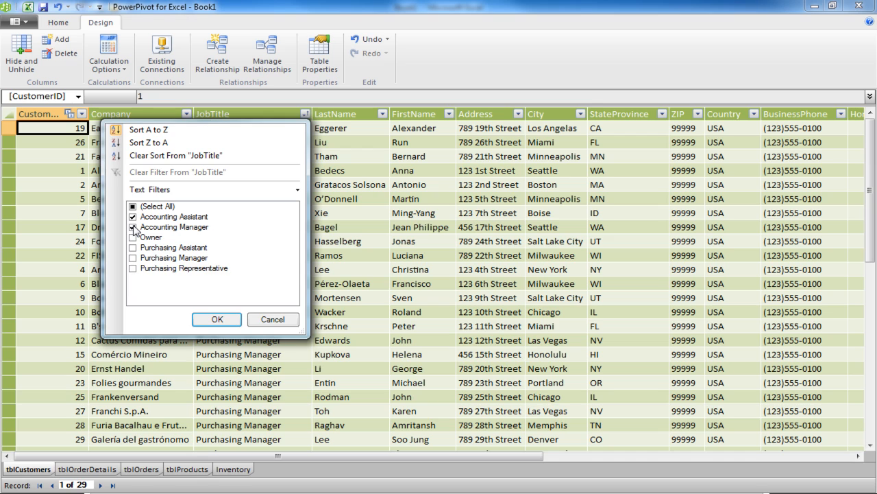
left_click(216, 319)
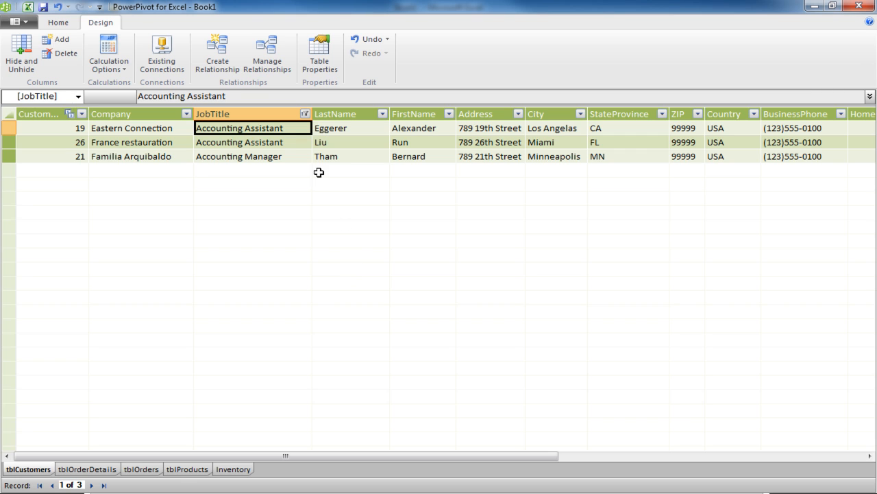
Step: Clear both the sort and the filter from the JobTitle column
left_click(305, 114)
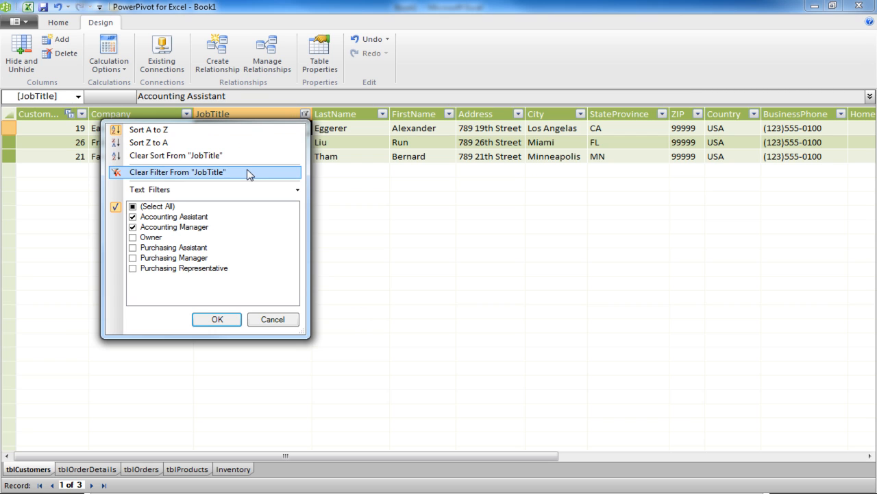
left_click(160, 158)
left_click(305, 114)
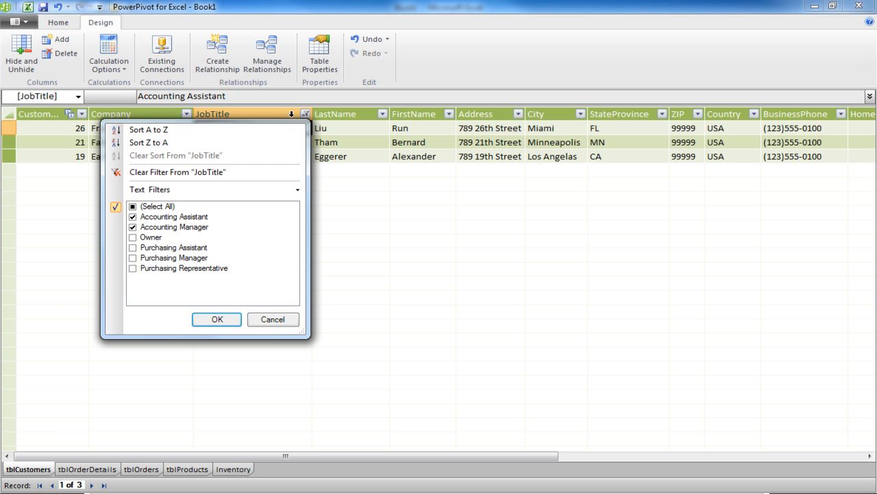
left_click(155, 174)
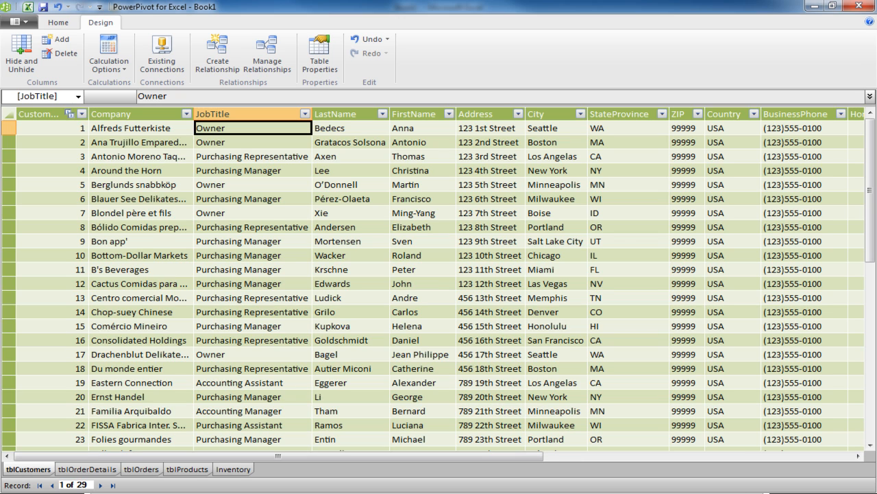
Step: Switch to the Access sample database, change the first tblCustomers record's company to ABC Company, and close Access
key("alt+Tab")
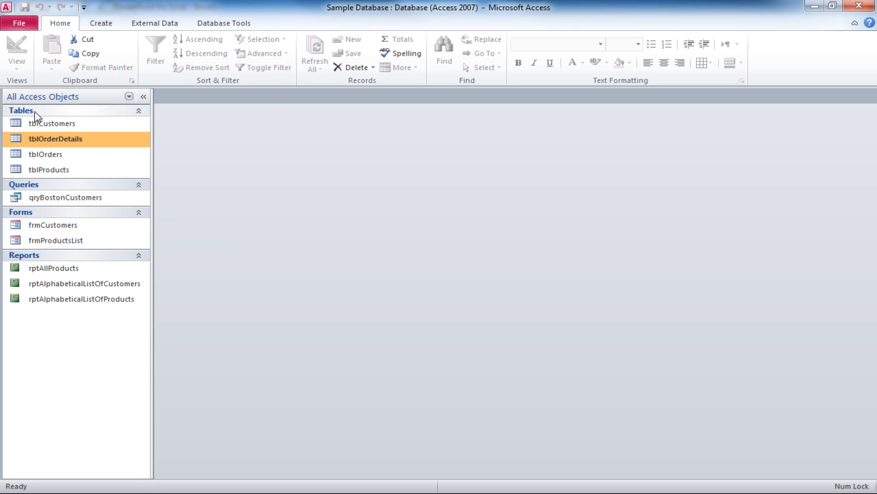
double_click(48, 125)
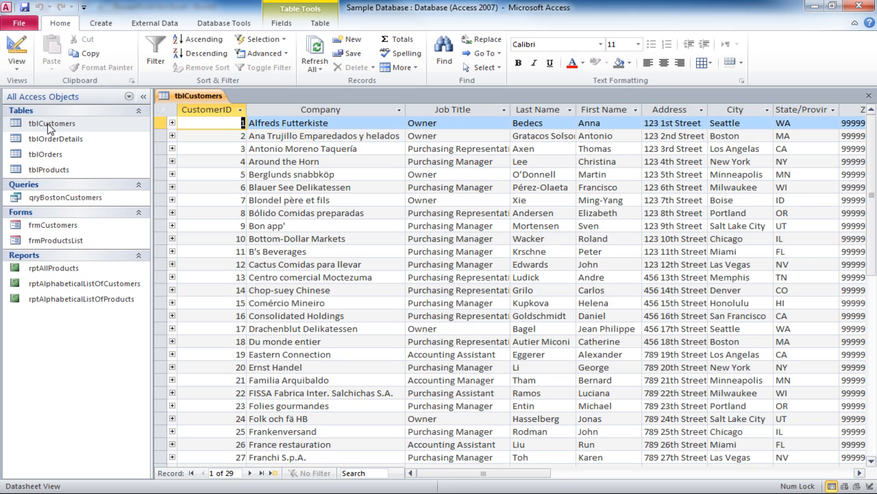
key("Tab")
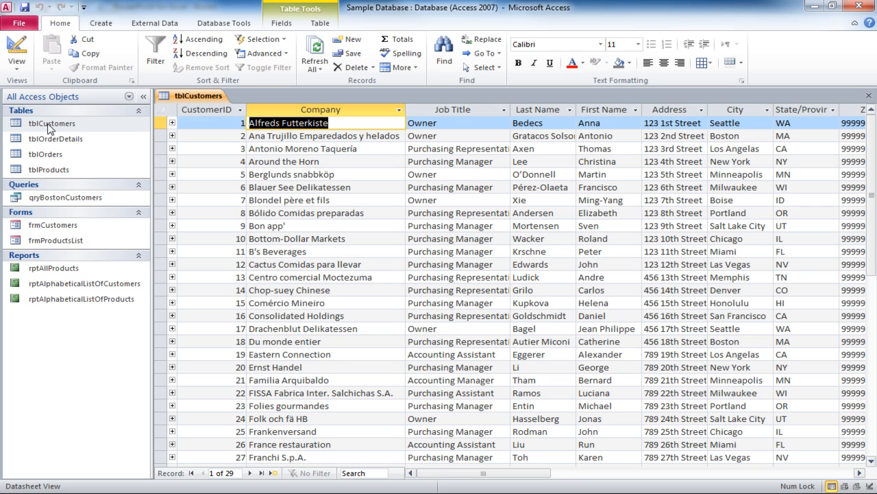
type("ABC Company")
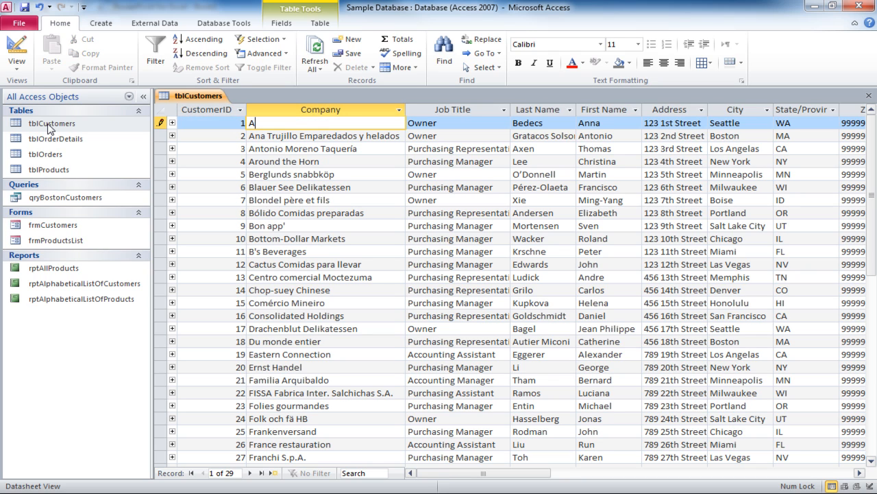
key("Tab")
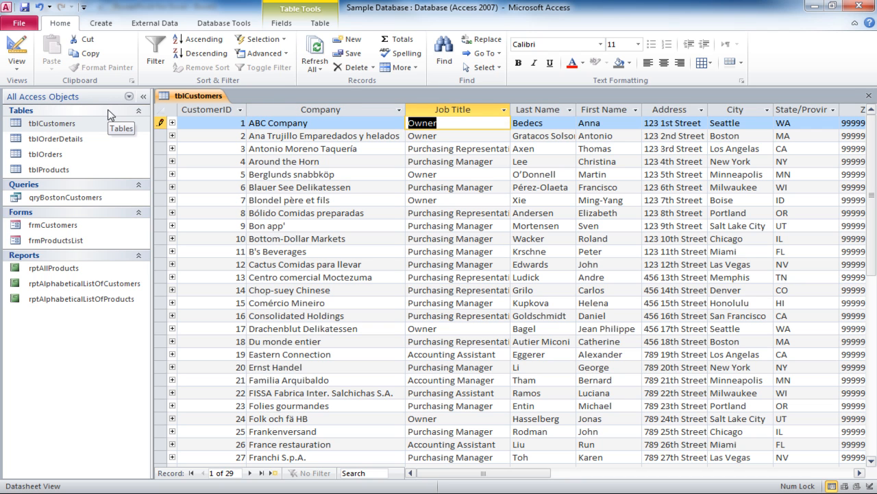
left_click(862, 8)
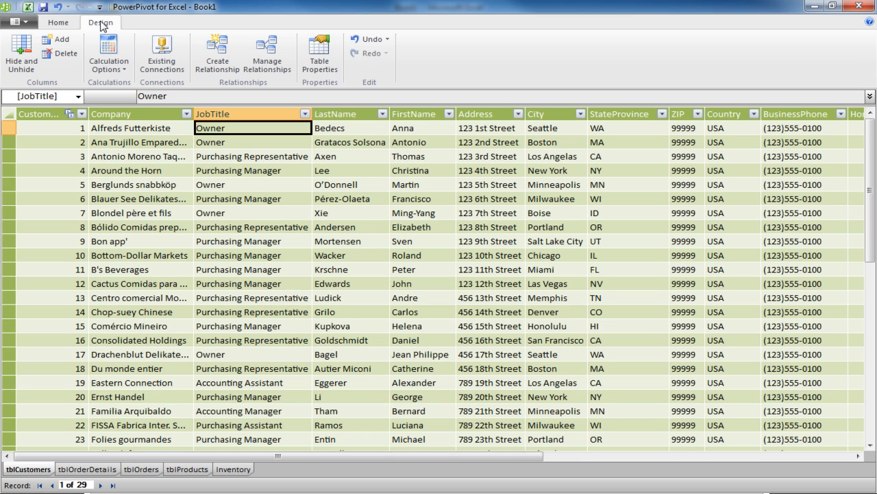
Step: Refresh only the tblCustomers table from its external data source and dismiss the refresh report
left_click(56, 24)
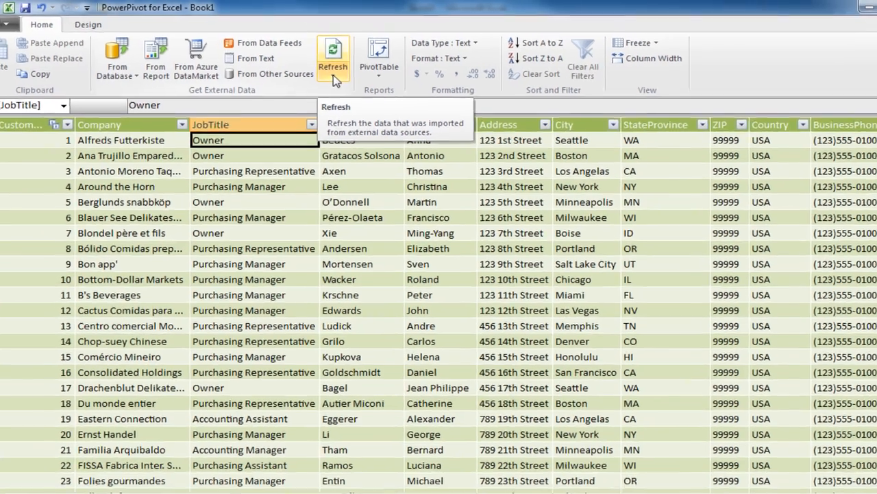
left_click(332, 74)
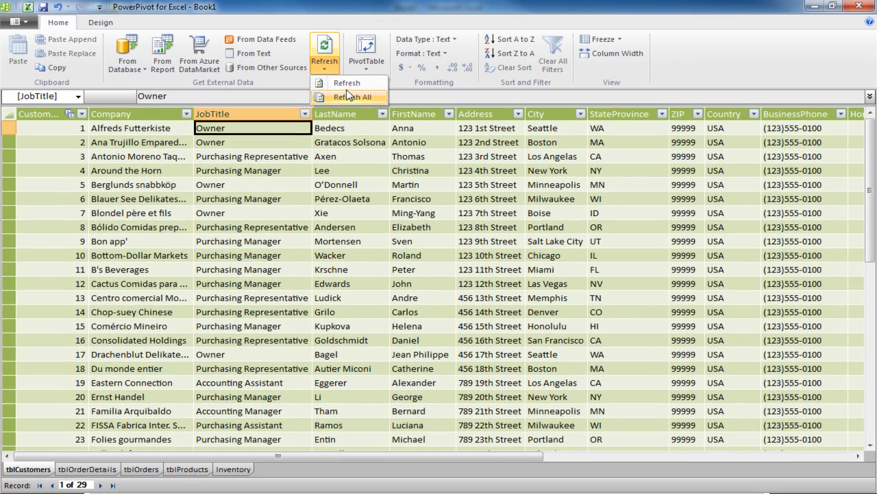
left_click(347, 83)
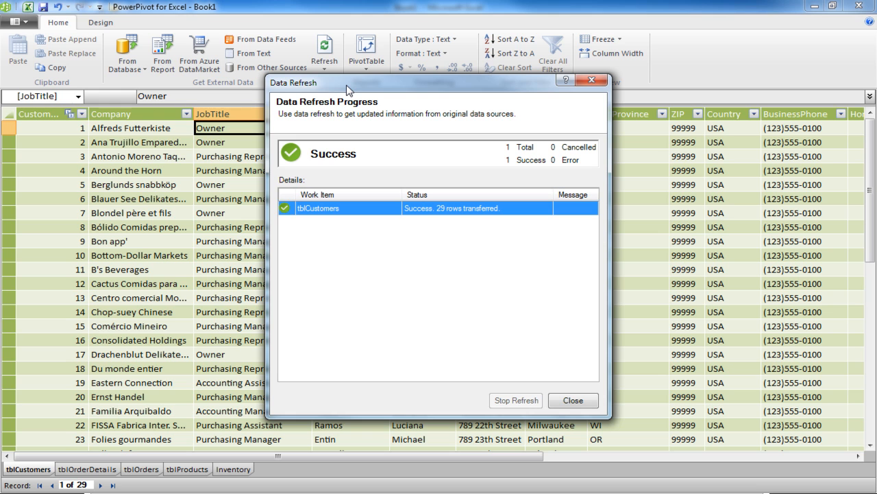
left_click(573, 400)
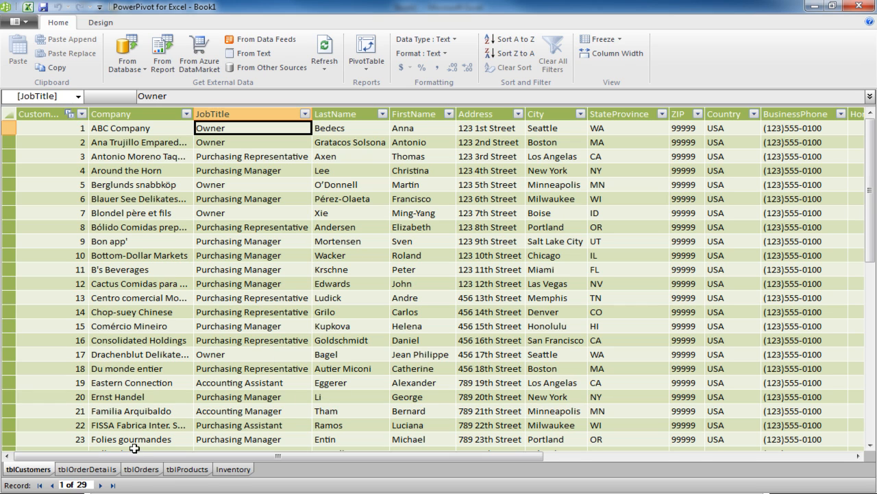
Step: Add a calculated column to tblOrderDetails with the formula =tblOrderDetails[Quantity]*tblOrderDetails[UnitPrice]-tblOrderDetails[Discount]
left_click(87, 469)
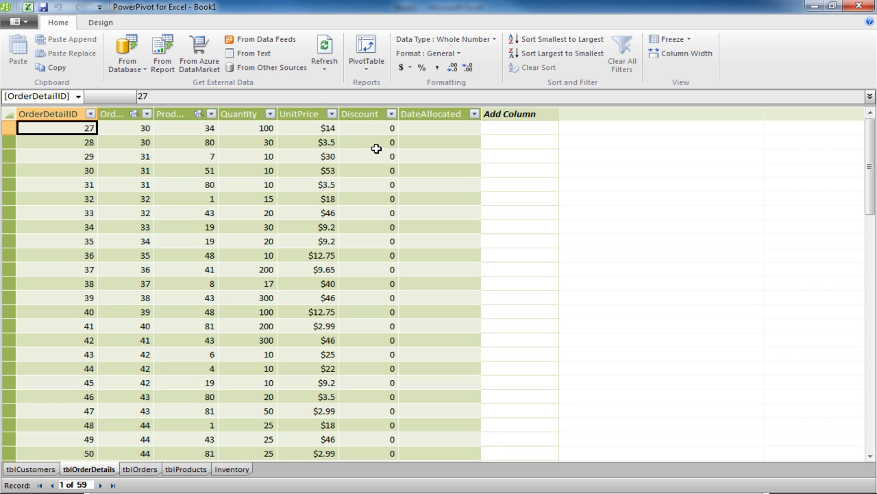
left_click(513, 129)
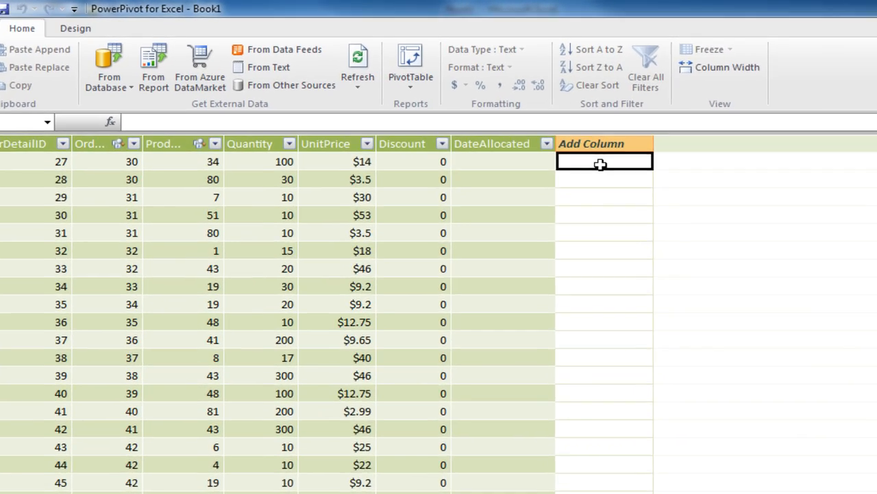
type("=")
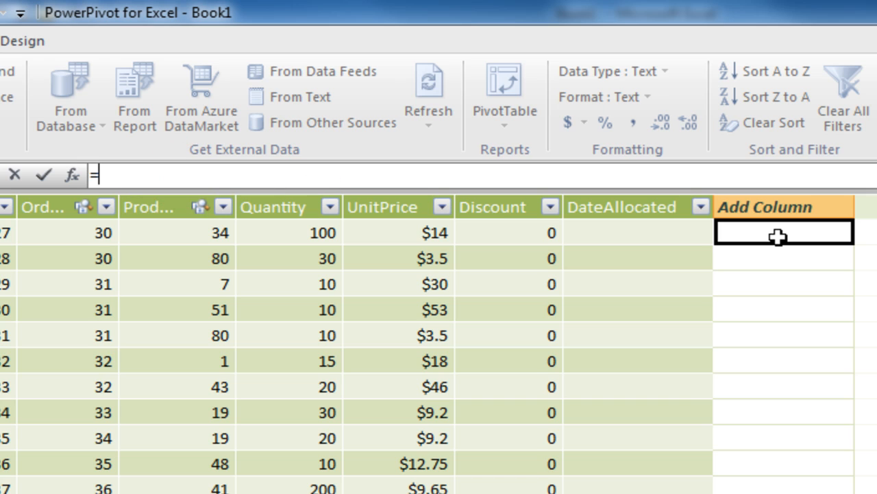
left_click(284, 233)
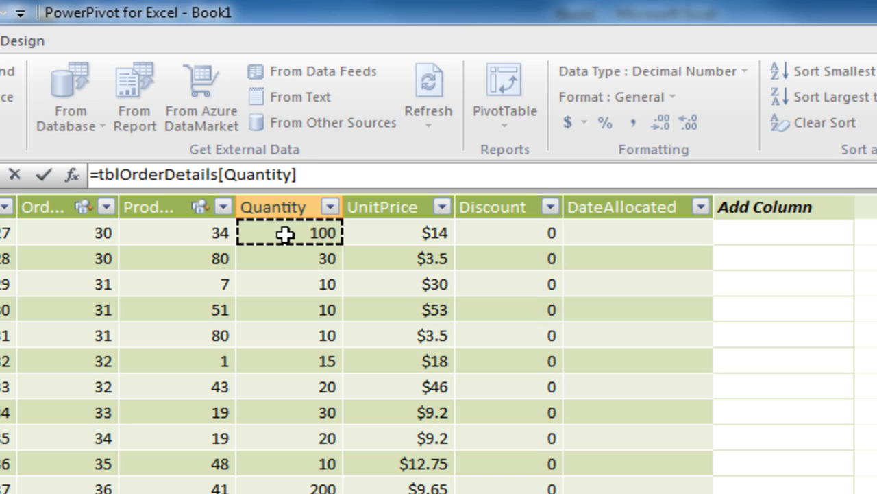
type("*")
left_click(406, 233)
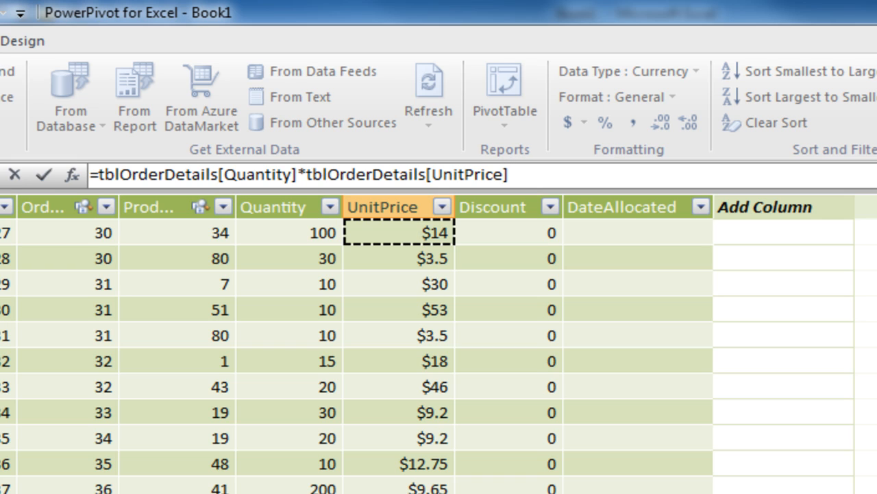
type("-")
left_click(511, 236)
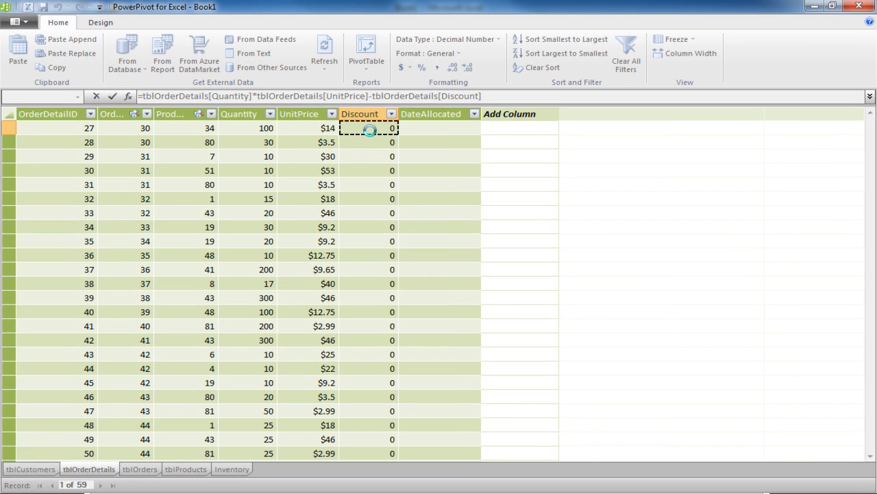
key("Return")
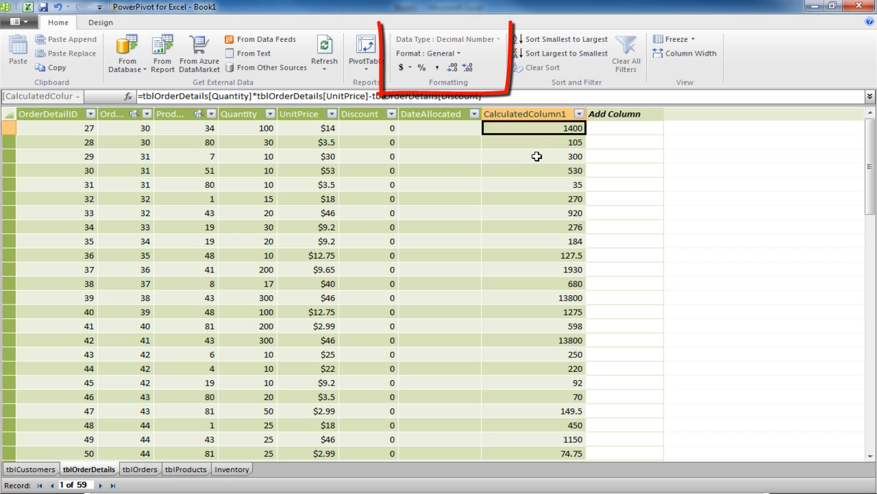
Step: Format the new calculated column as $ English (United States) currency and rename it Sales
left_click(411, 68)
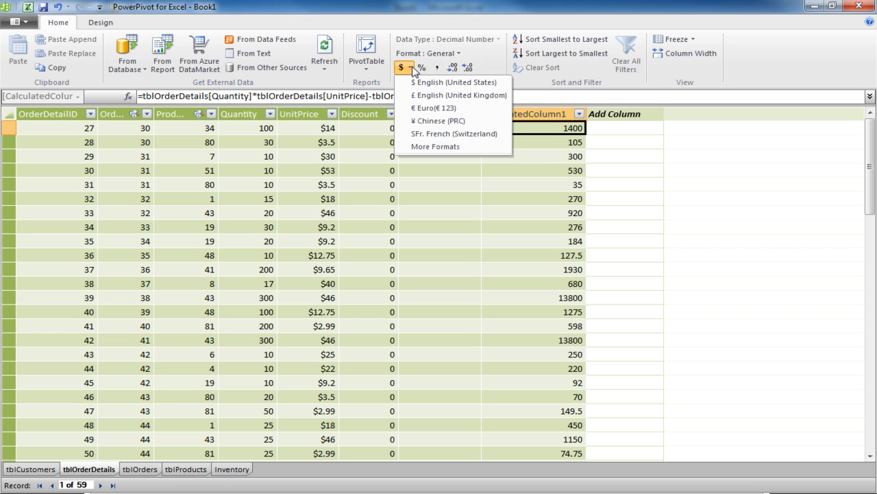
left_click(418, 82)
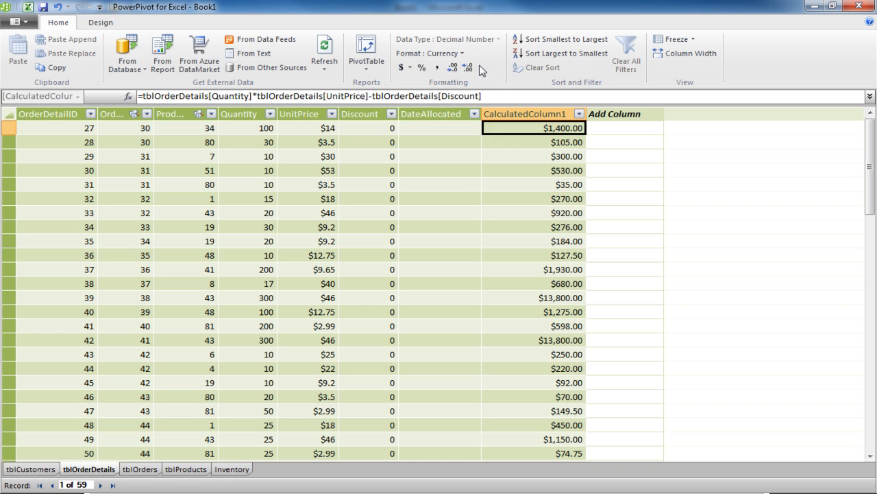
double_click(521, 114)
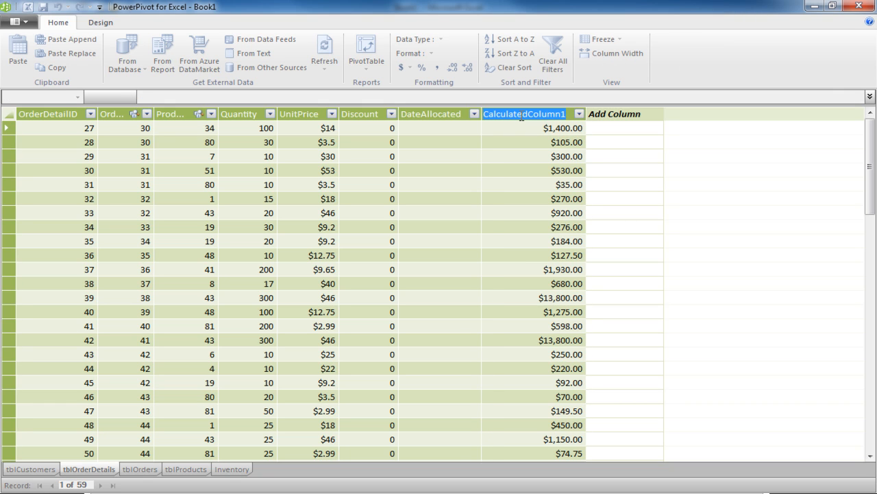
type("Sales")
key("Return")
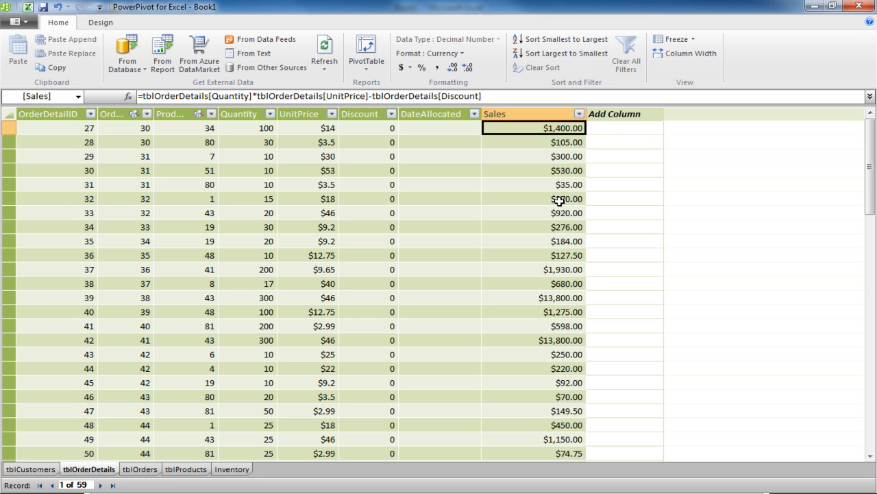
Step: Create a PivotTable from the PowerPivot data in the existing worksheet at 'Sheet1'!$A$1
left_click(368, 50)
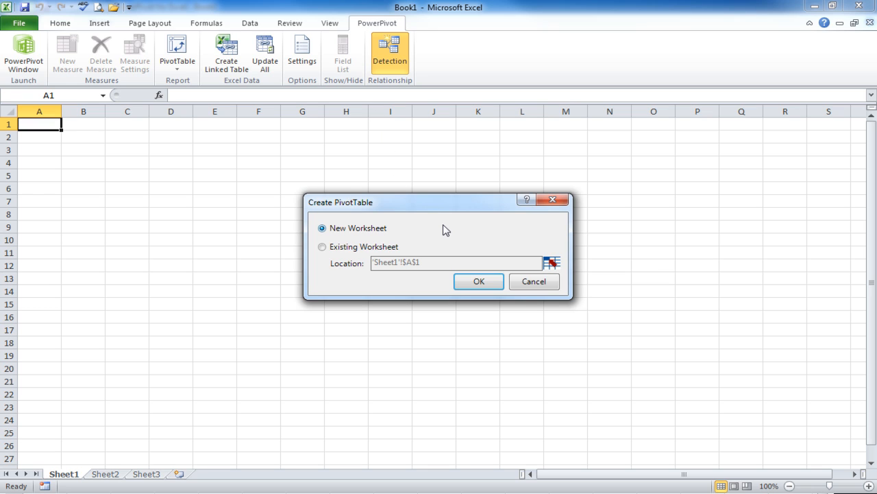
left_click(322, 248)
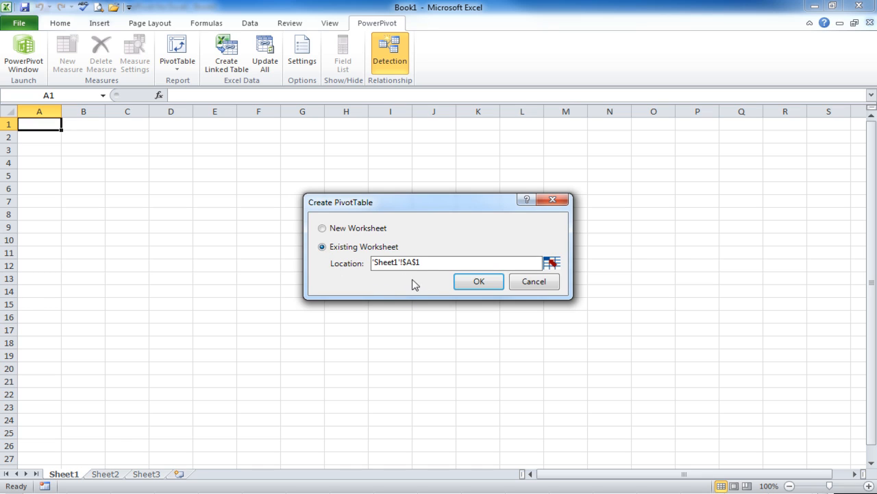
left_click(478, 282)
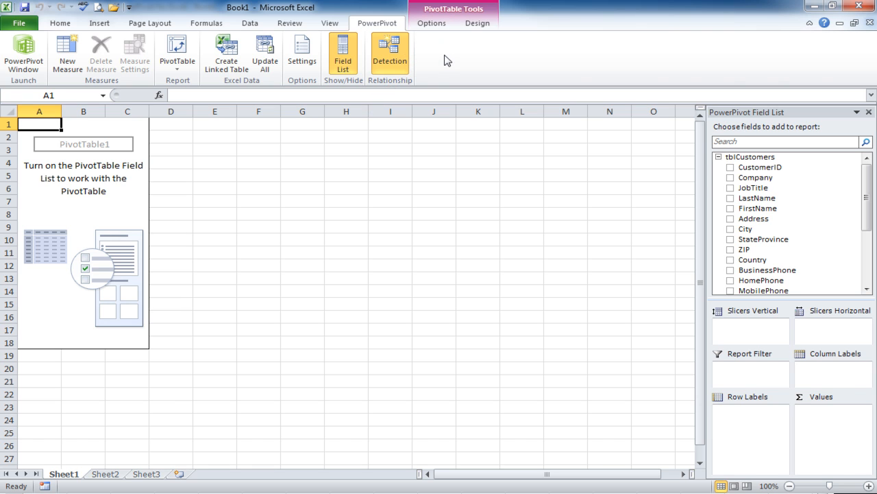
left_click(435, 27)
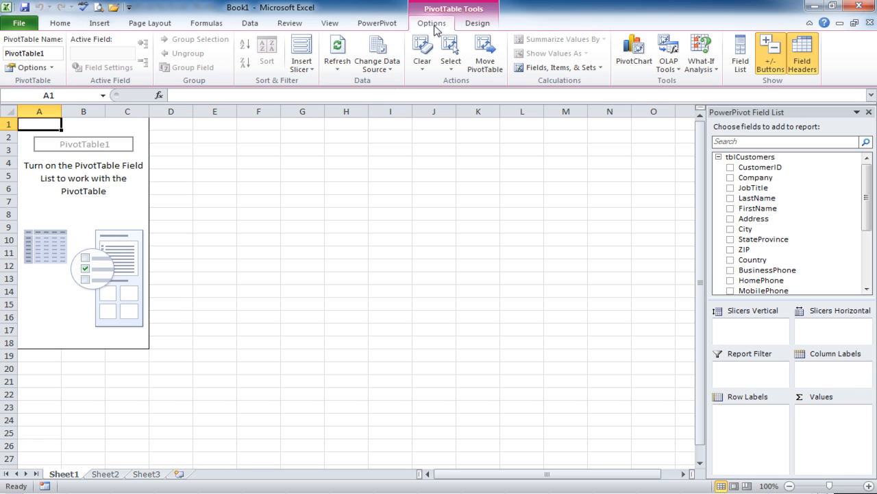
left_click(479, 24)
left_click(434, 26)
left_click(464, 26)
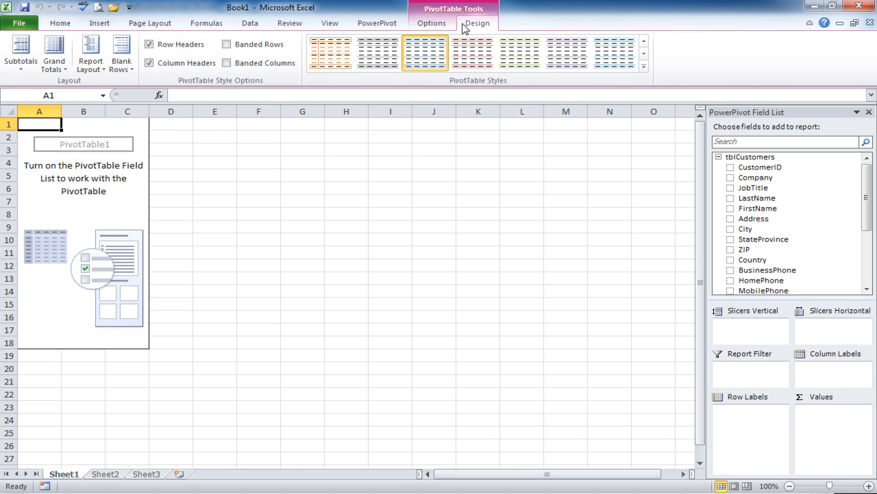
left_click(442, 31)
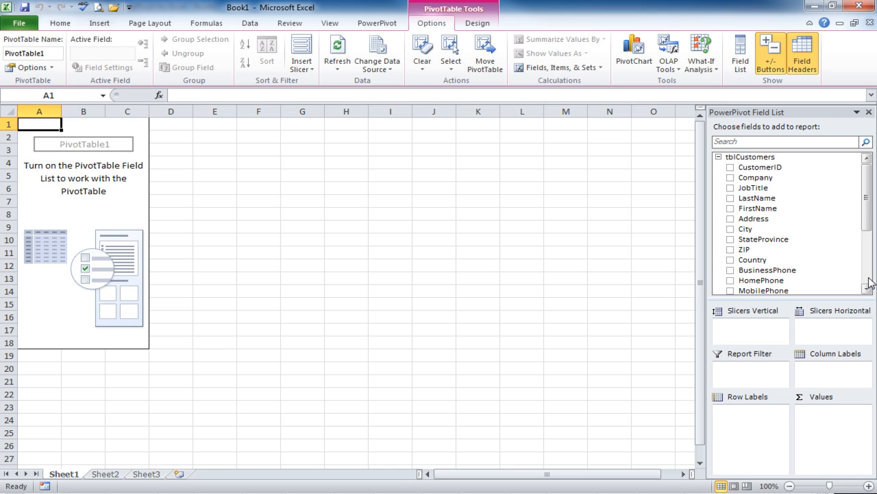
Step: Expand the tblOrderDetails, tblOrders and tblProducts tables in the PivotTable's field list
scroll(870, 288, "down", 4)
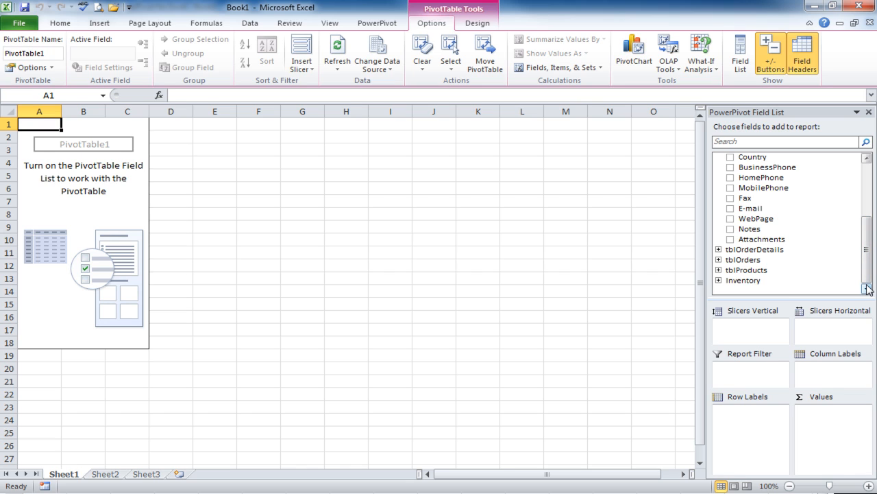
left_click(868, 176)
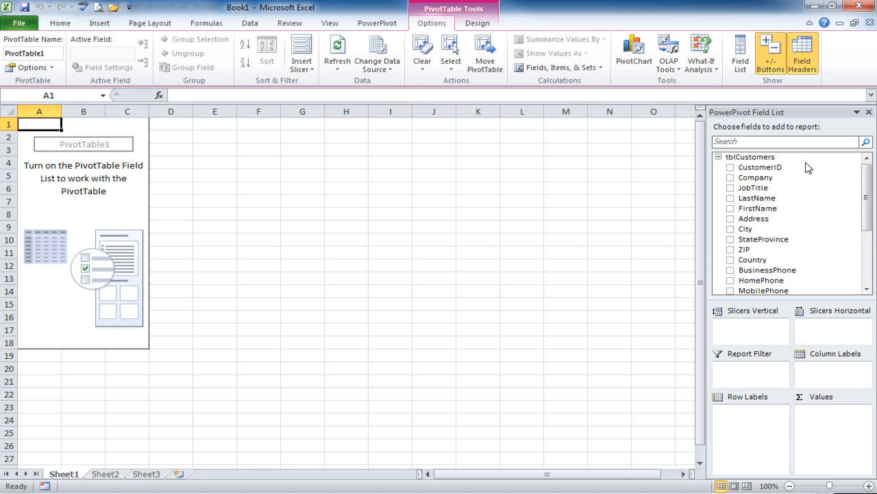
left_click(867, 286)
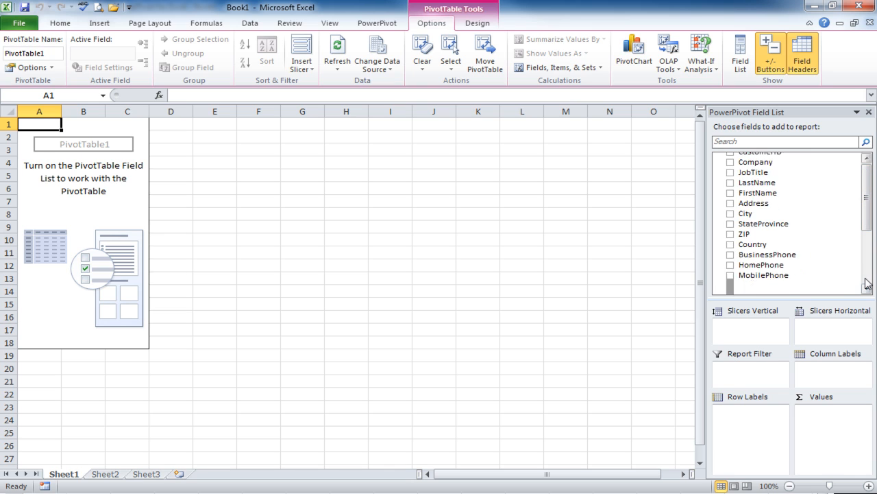
scroll(867, 284, "down", 3)
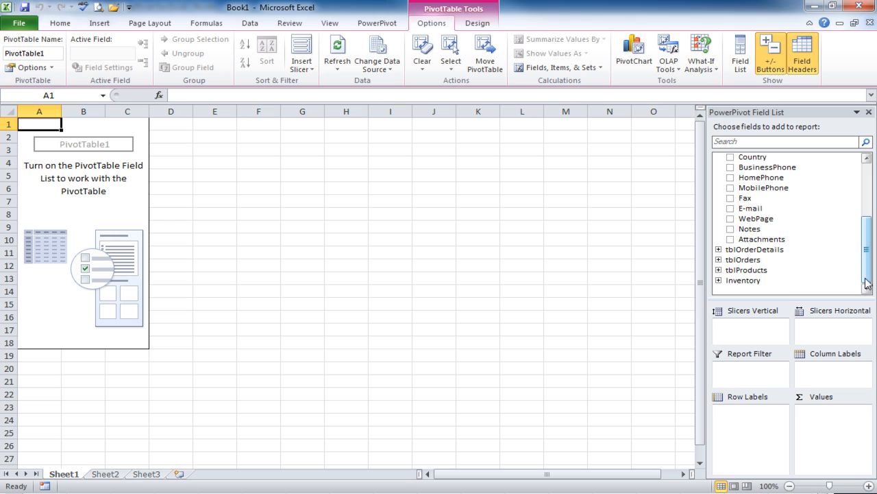
left_click(719, 249)
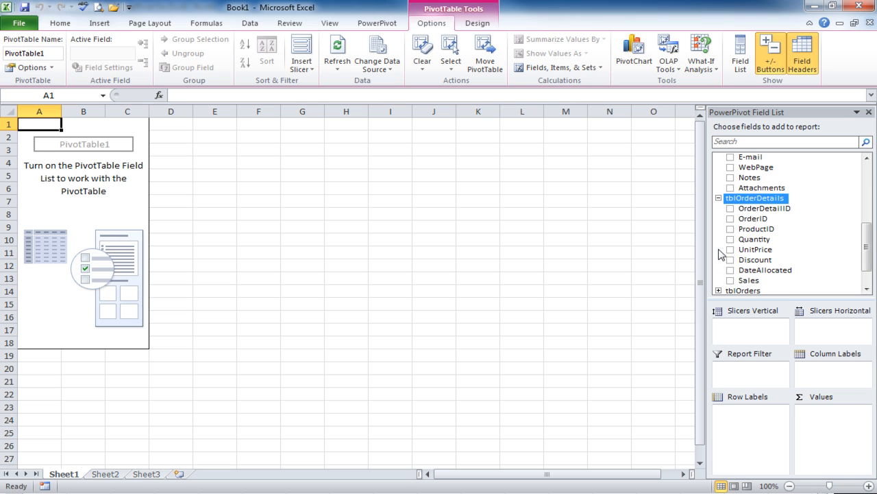
left_click(719, 291)
left_click(719, 290)
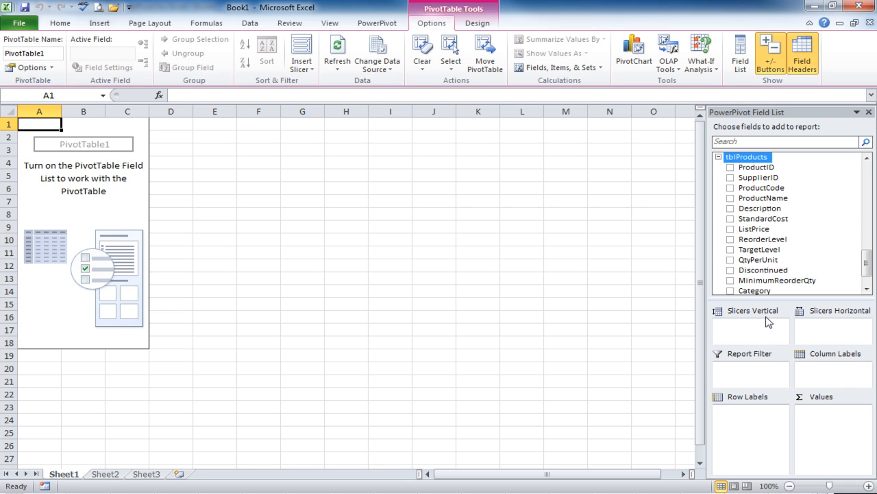
left_click_drag(867, 262, 875, 174)
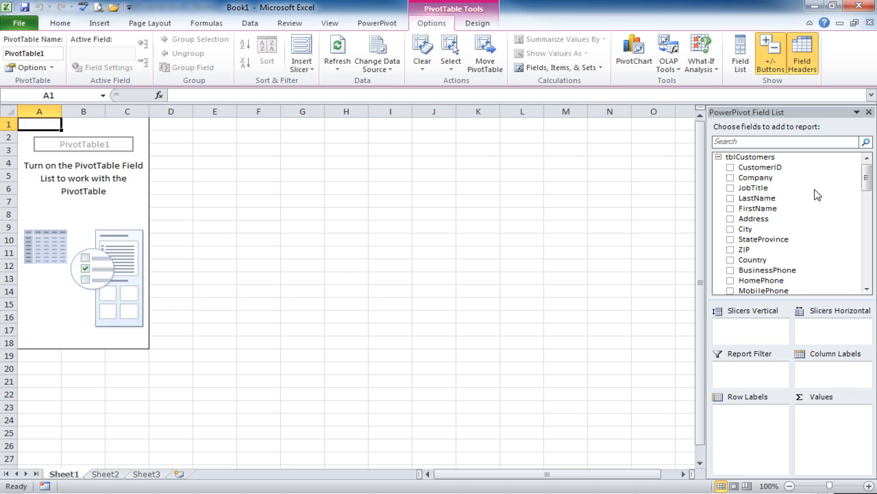
Step: Add Company from tblCustomers and ProductName from tblProducts as row labels, with Sales from tblOrderDetails as values
left_click(731, 178)
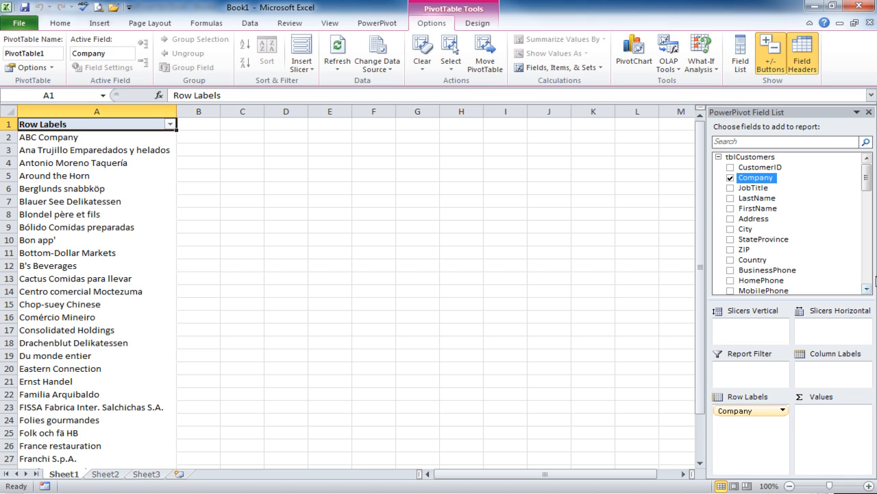
left_click(869, 278)
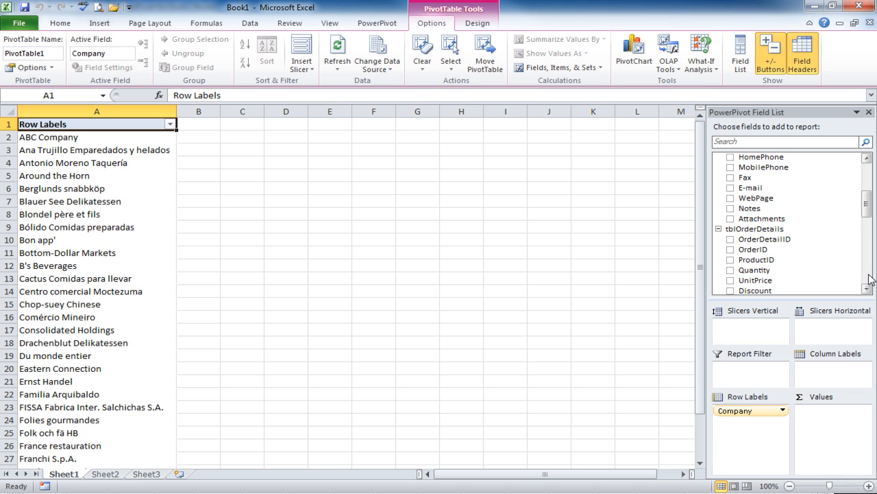
left_click(868, 289)
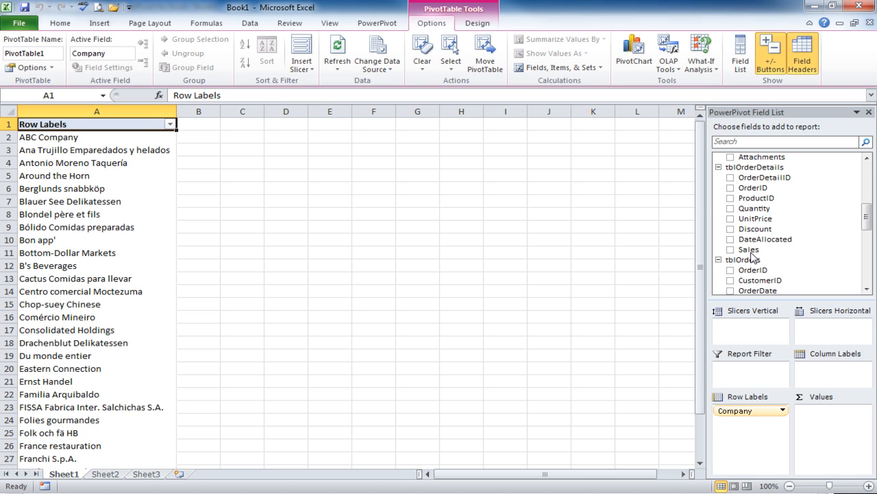
left_click(731, 250)
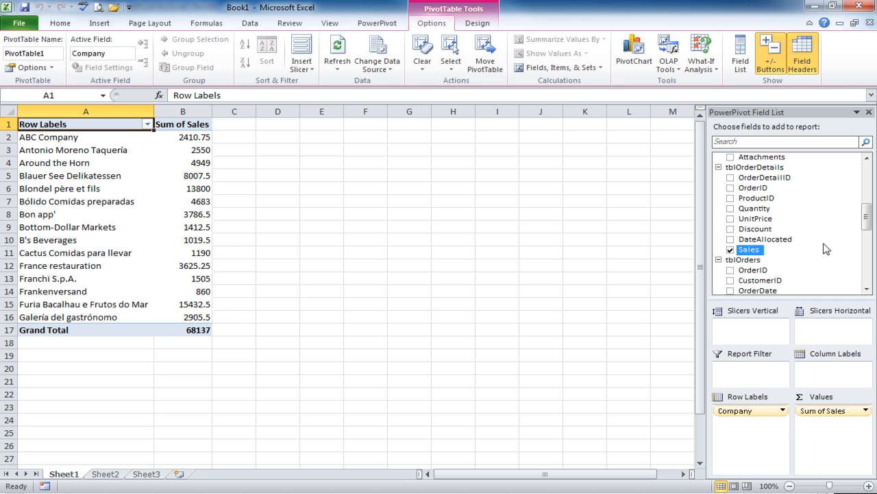
left_click(841, 433)
scroll(869, 274, "down", 4)
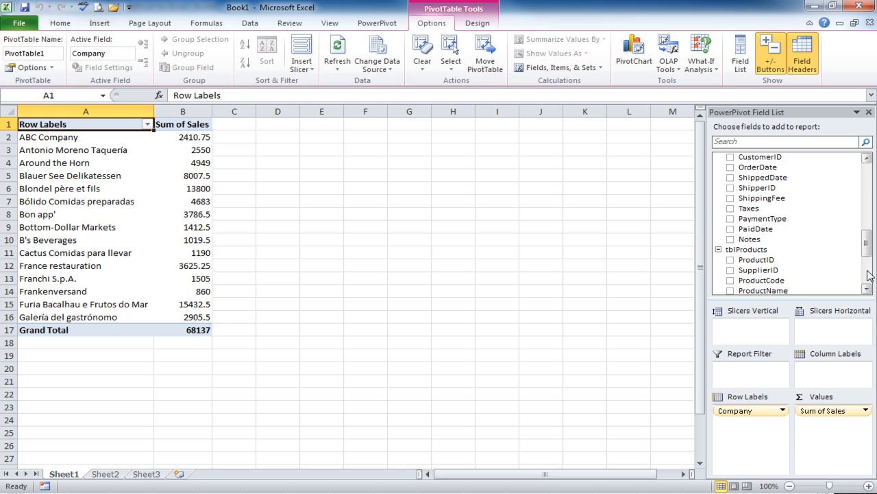
left_click(731, 292)
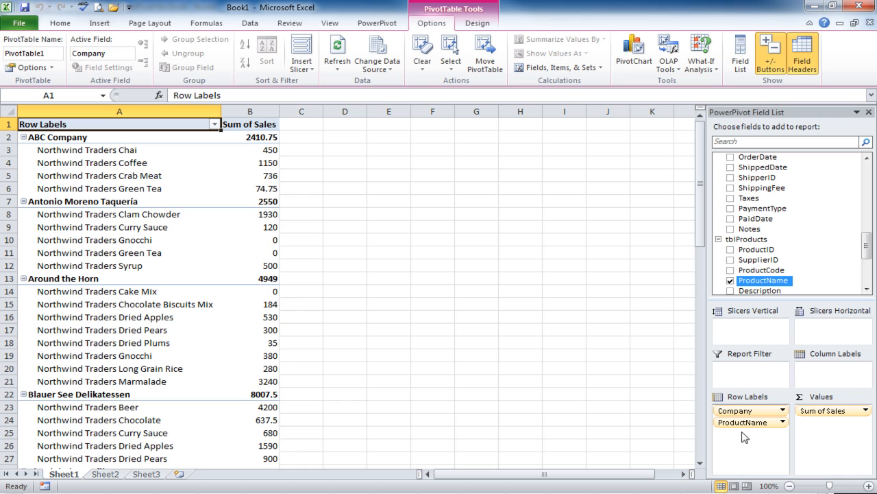
Step: Rearrange the PivotTable by moving ProductName and Company between areas, ending with ProductName as row labels and Company as report filter
left_click_drag(739, 425, 821, 373)
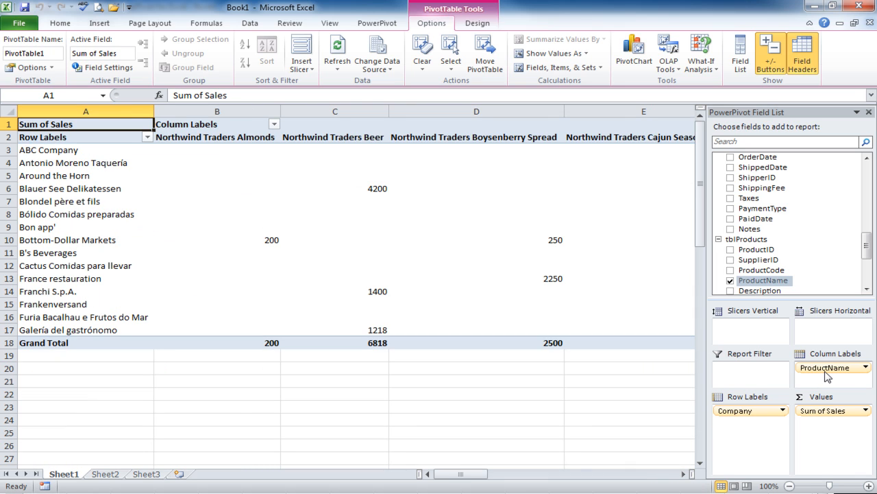
left_click_drag(828, 376, 766, 375)
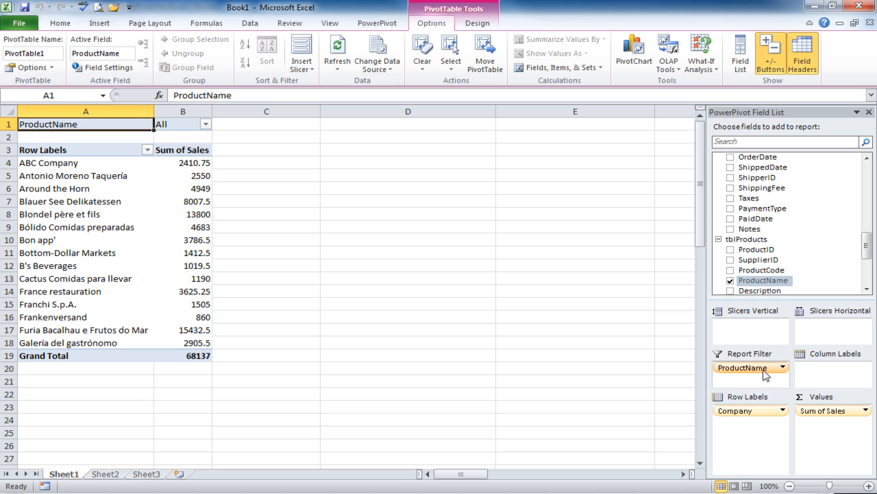
left_click_drag(753, 415, 824, 375)
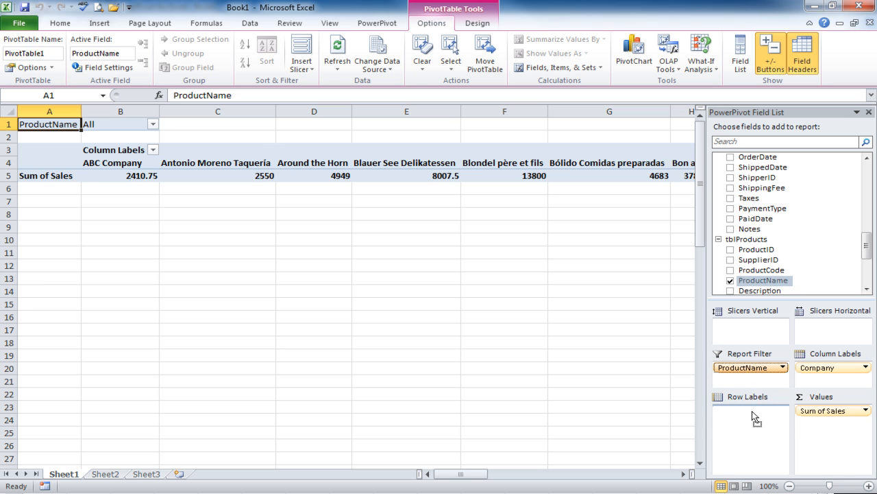
left_click_drag(755, 418, 755, 417)
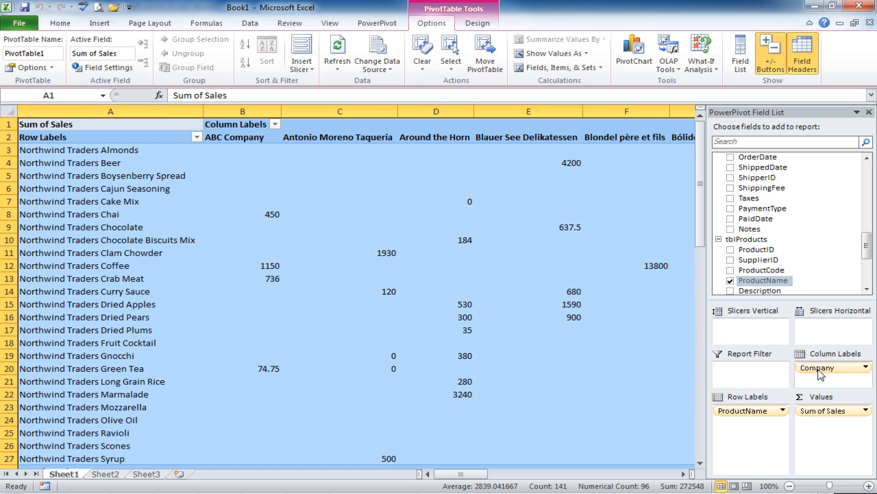
left_click_drag(821, 373, 754, 374)
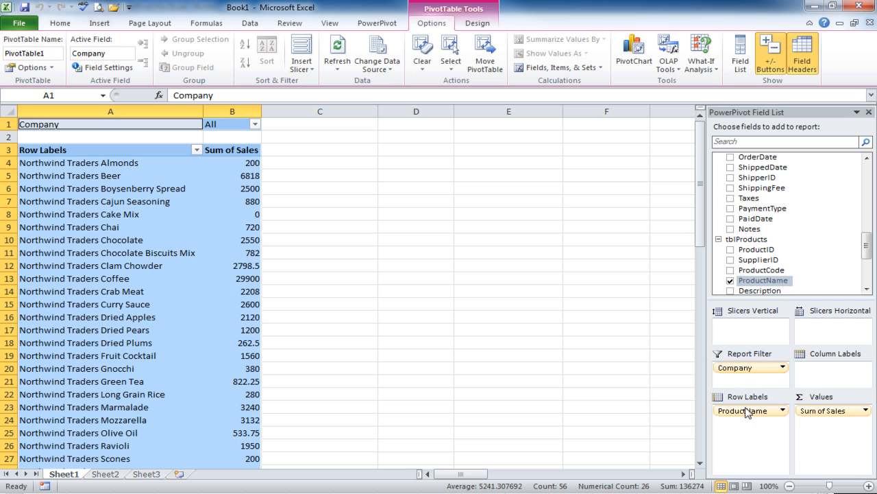
Step: Move ProductName to the column labels and Company to the row labels, and remove ProductName from the PivotTable
left_click_drag(745, 418, 810, 387)
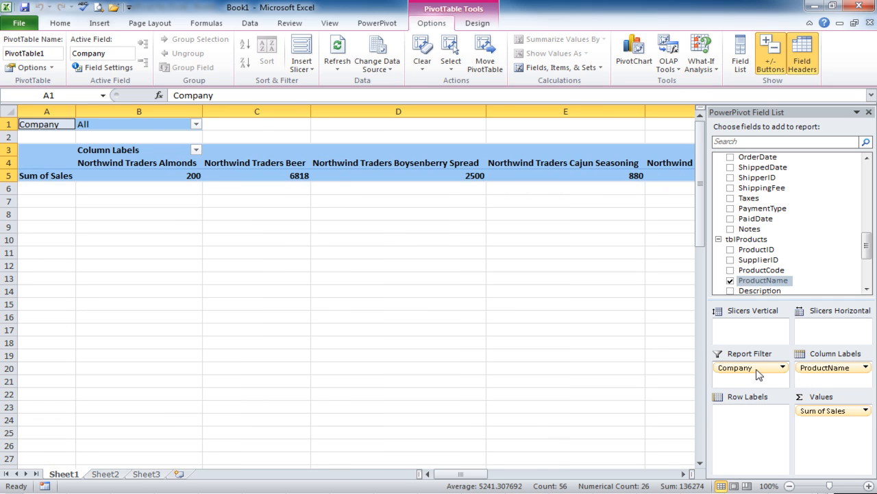
left_click_drag(758, 374, 752, 413)
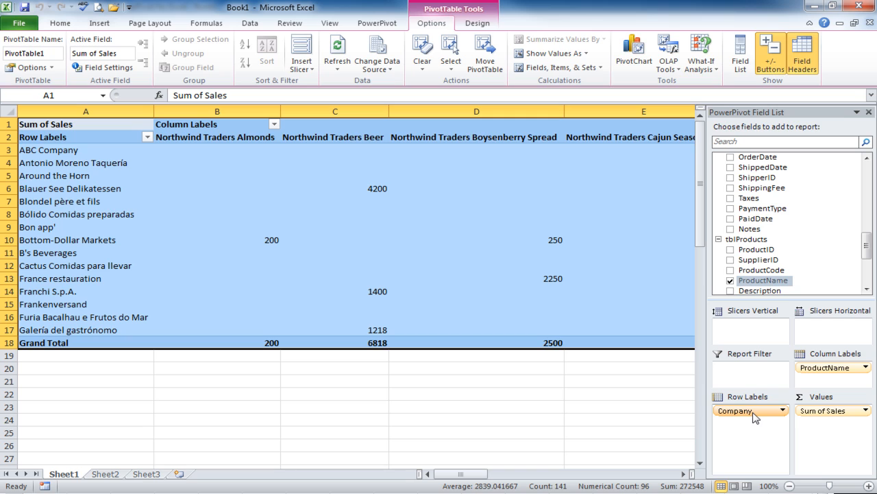
left_click(730, 281)
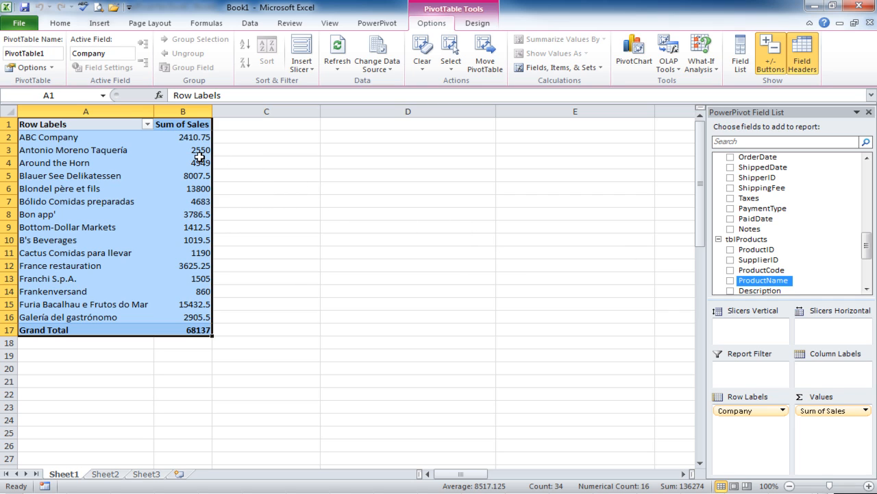
Step: Rename the Sum of Sales value field to Total Sales and format its numbers as Accounting with 2 decimal places and the $ symbol
left_click(188, 124)
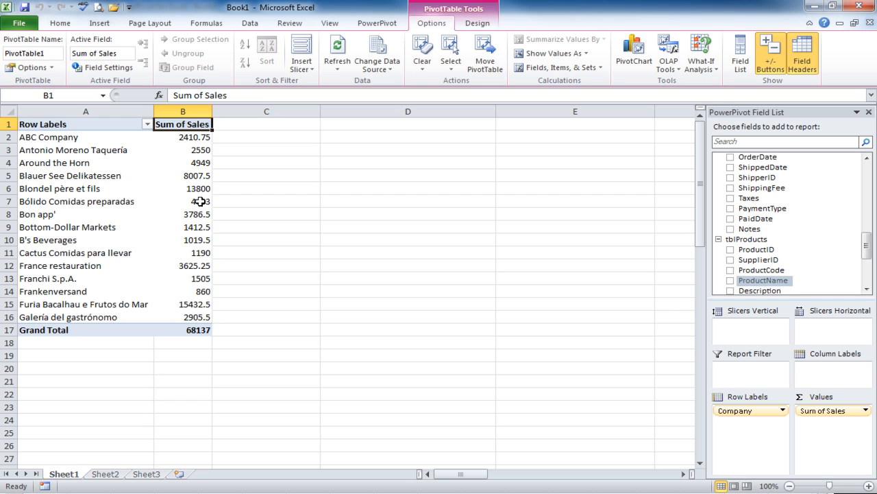
right_click(183, 124)
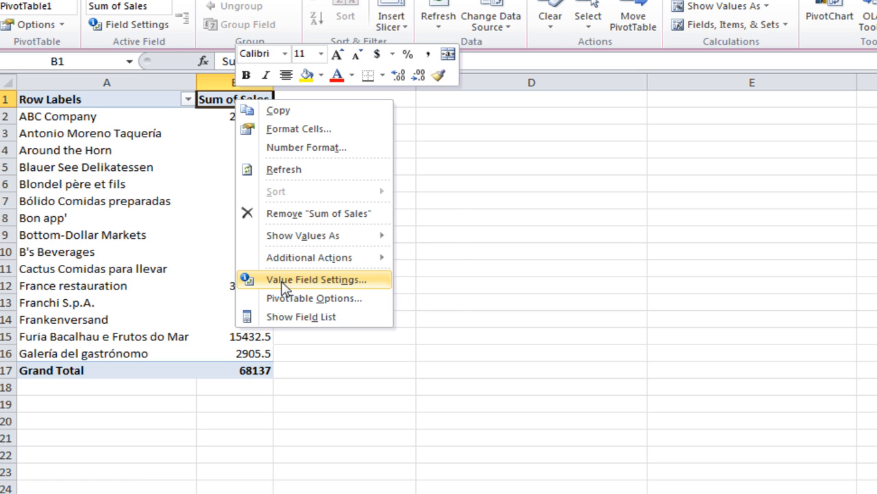
left_click(285, 280)
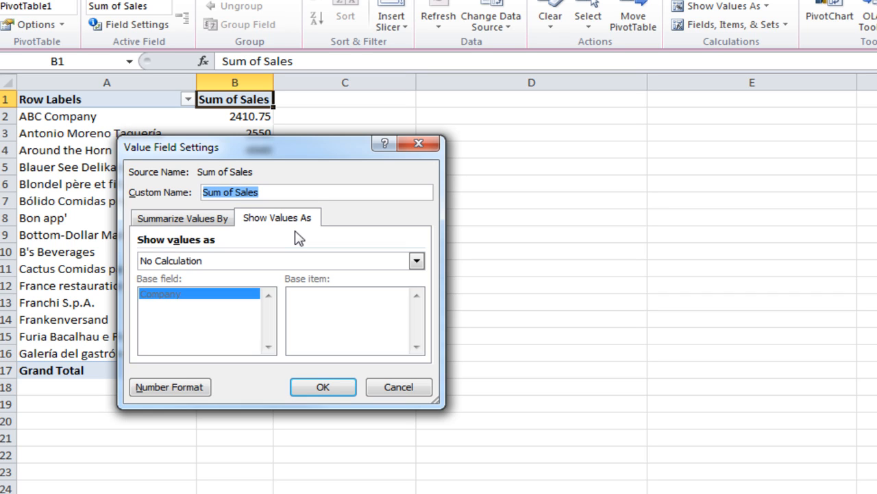
type("Total Sales")
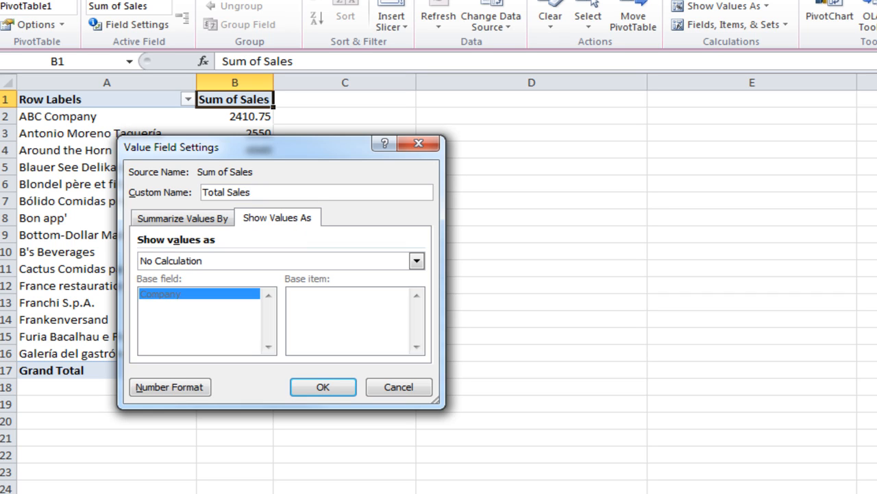
left_click(167, 388)
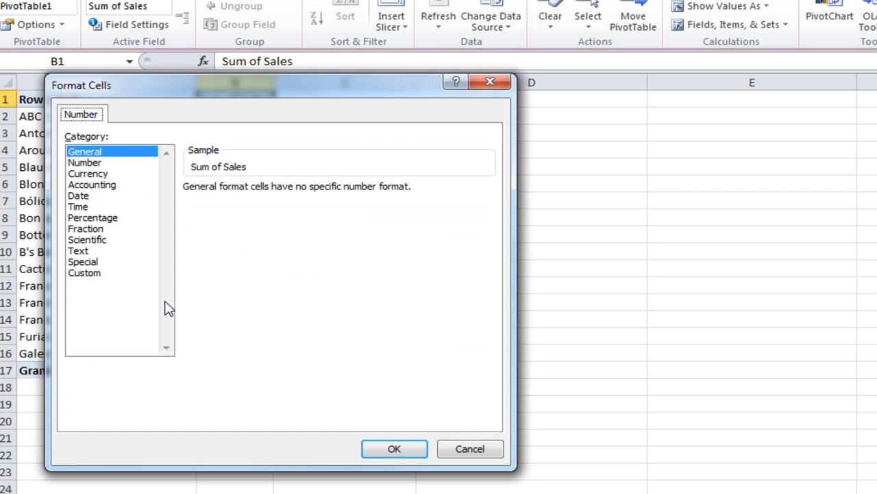
left_click(97, 188)
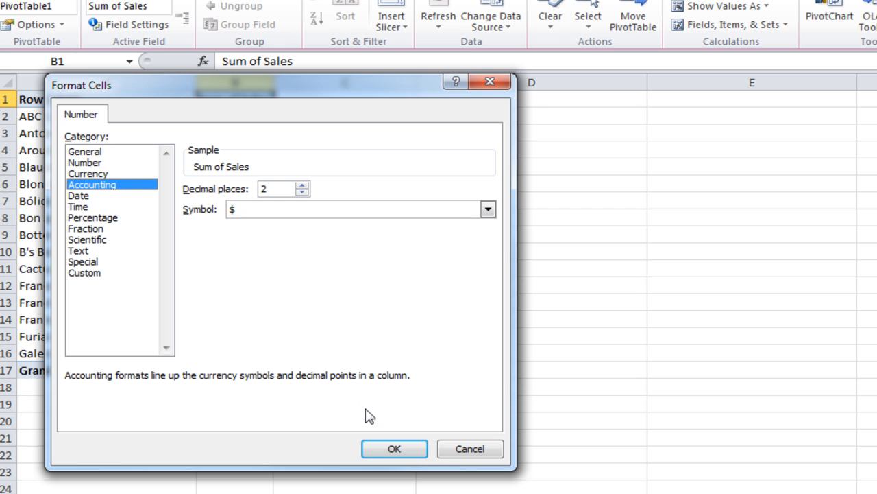
left_click(390, 449)
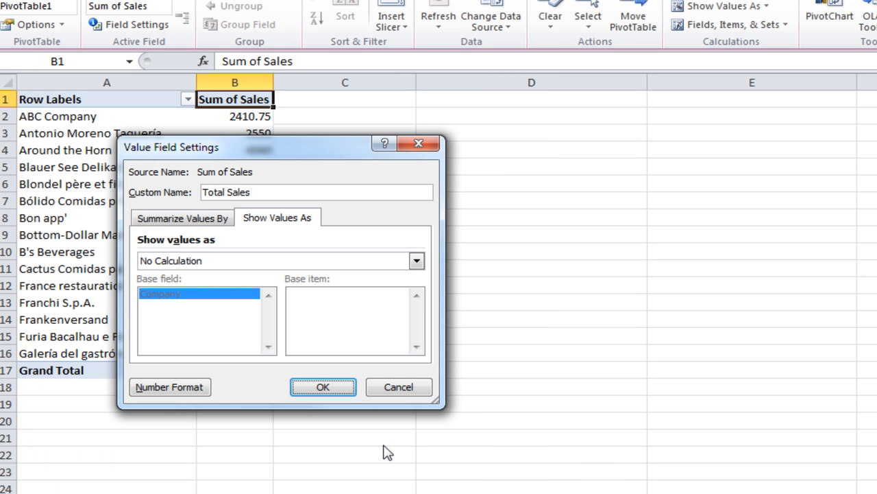
left_click(323, 386)
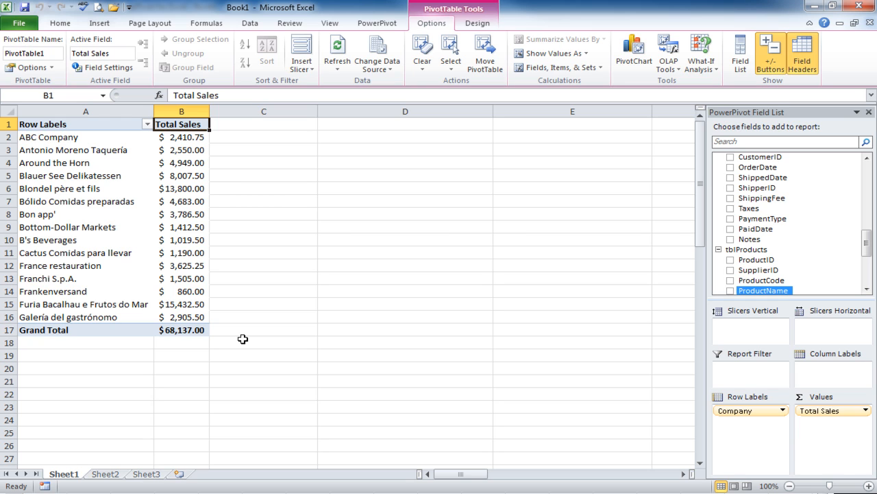
Step: Apply the teal PivotTable style from the first row of the Medium group
left_click(477, 25)
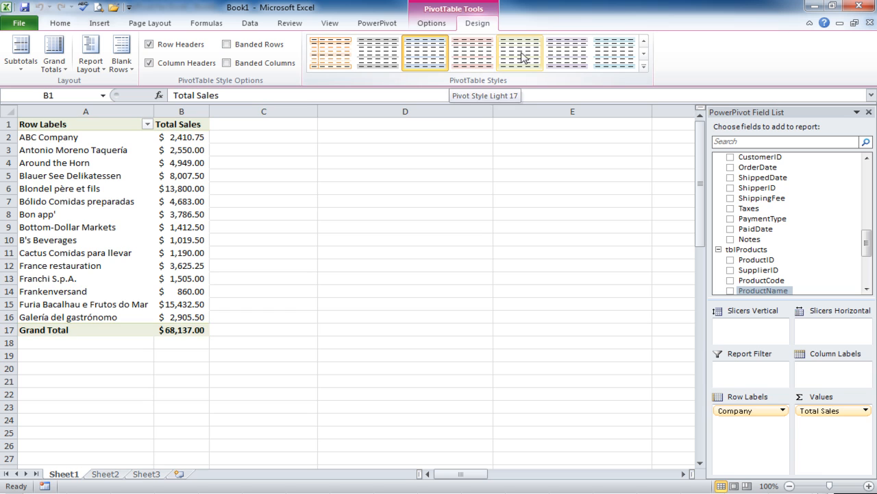
left_click(645, 69)
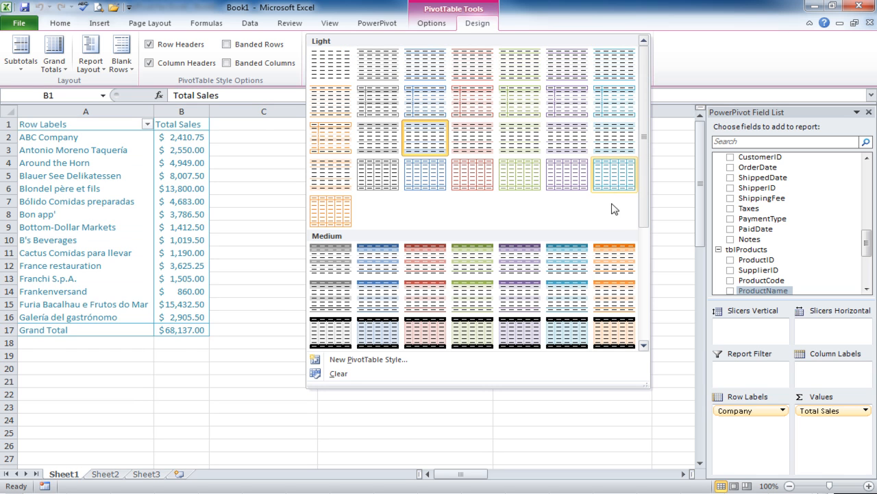
left_click(580, 266)
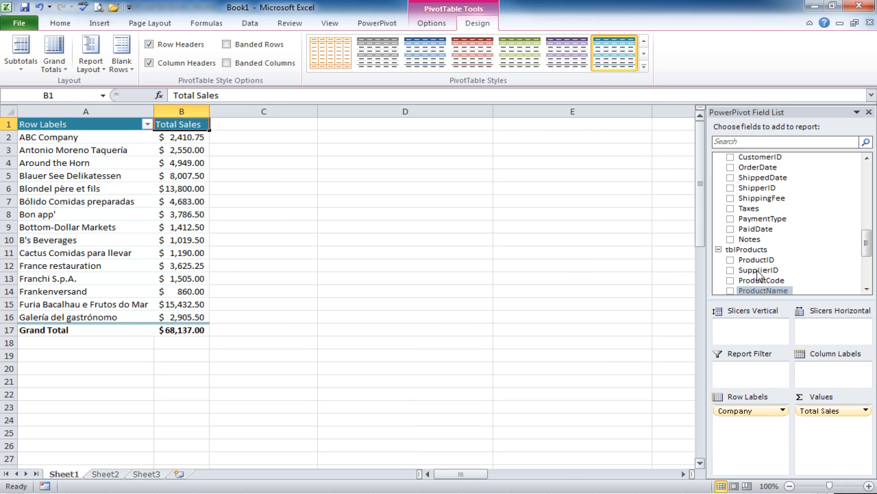
Step: Add Category from tblProducts to the PivotTable as a vertical slicer
left_click(867, 290)
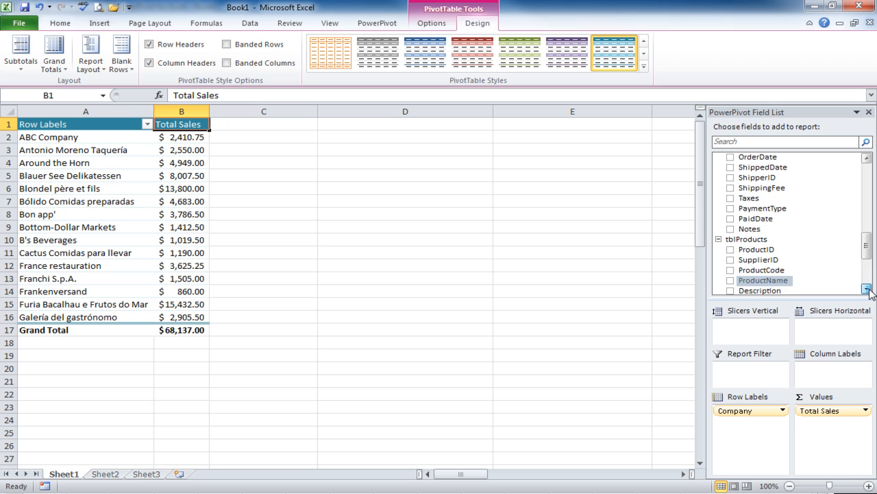
left_click(867, 289)
left_click(867, 289)
left_click(867, 289)
left_click(867, 289)
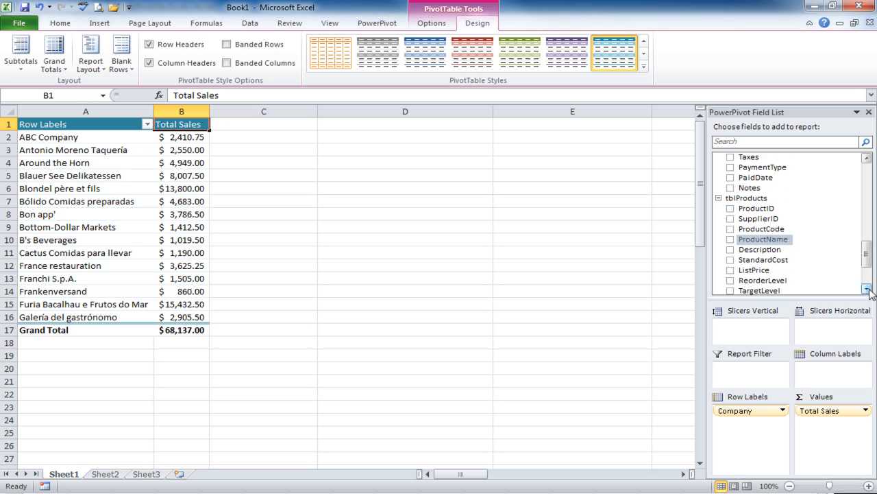
left_click(867, 290)
left_click(867, 289)
left_click(867, 289)
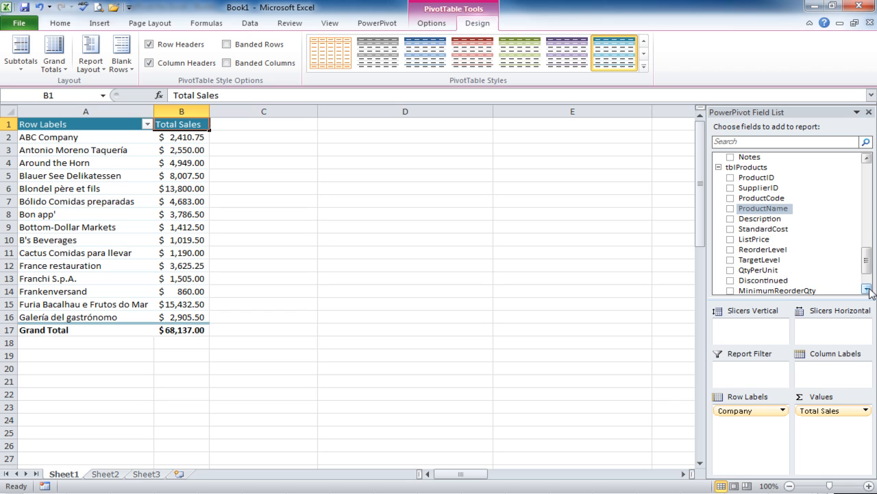
left_click(867, 289)
left_click(867, 289)
left_click(867, 289)
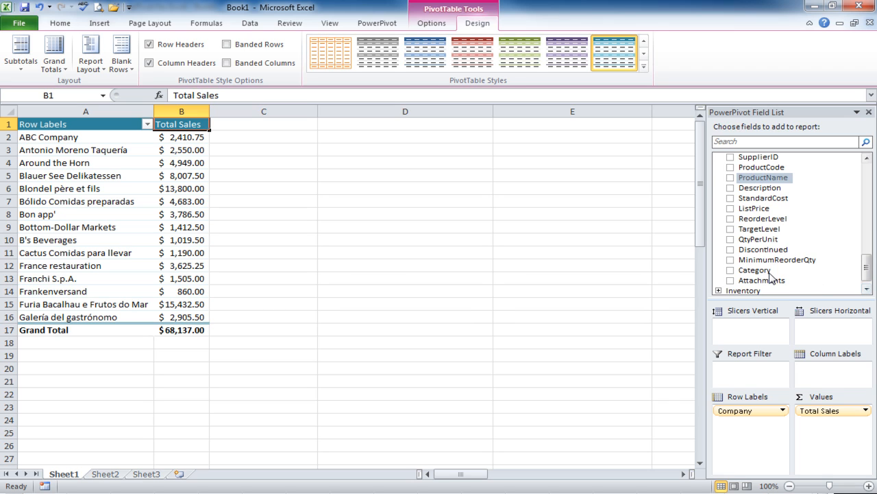
left_click_drag(754, 273, 752, 330)
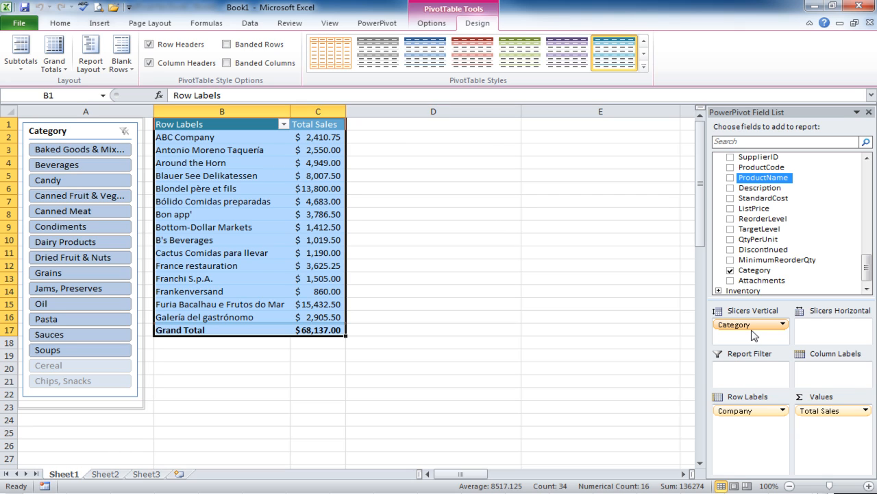
Step: Filter the PivotTable by single categories in the Category slicer, one after another from baked goods to Grains
left_click(72, 150)
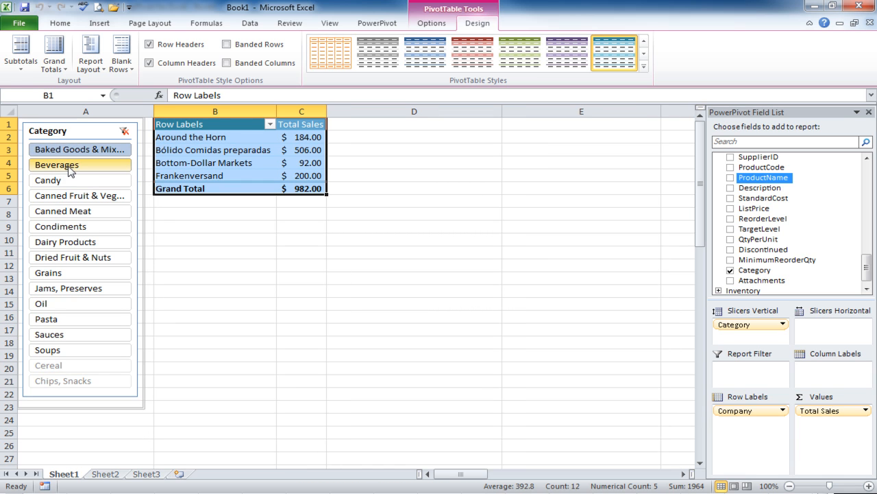
left_click(67, 181)
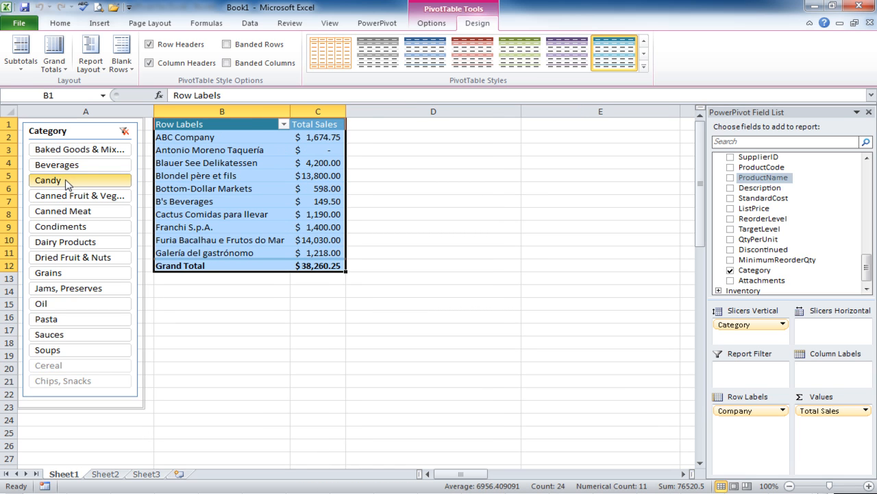
left_click(66, 211)
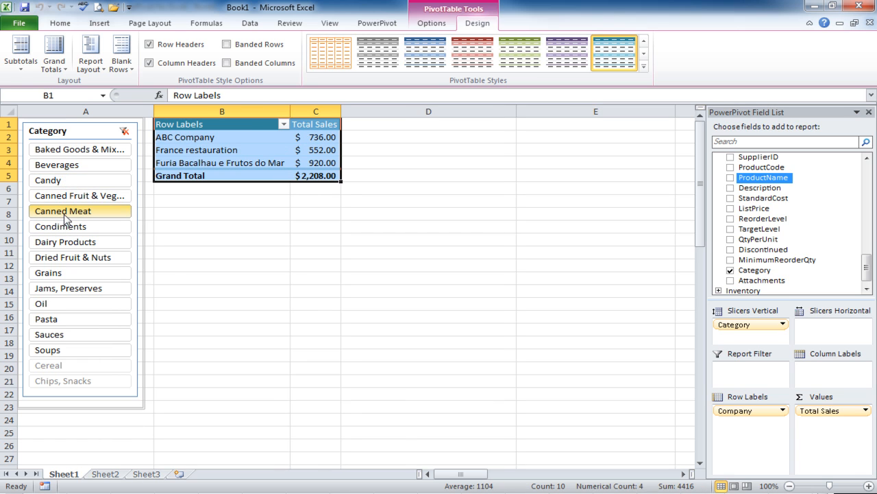
left_click(64, 226)
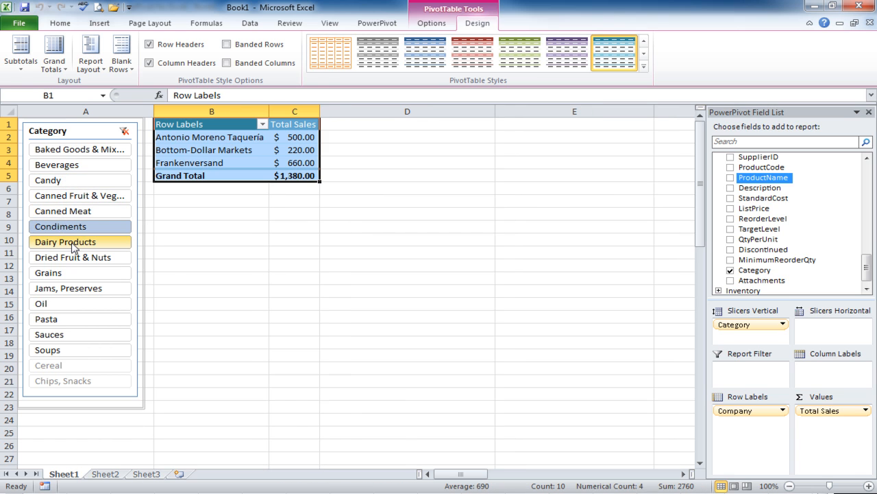
left_click(73, 245)
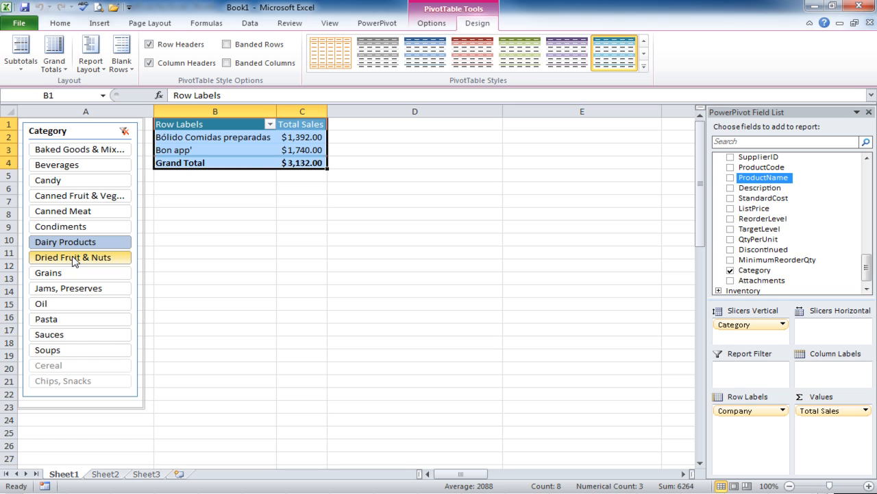
left_click(74, 260)
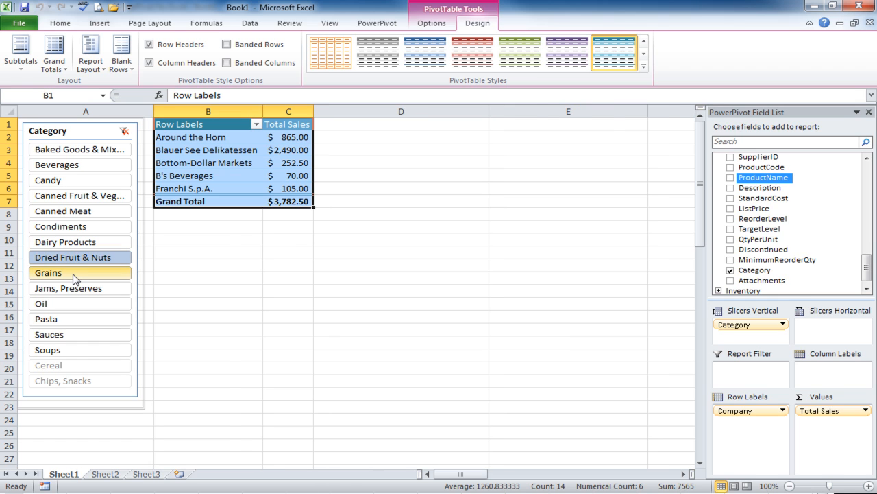
left_click(72, 273)
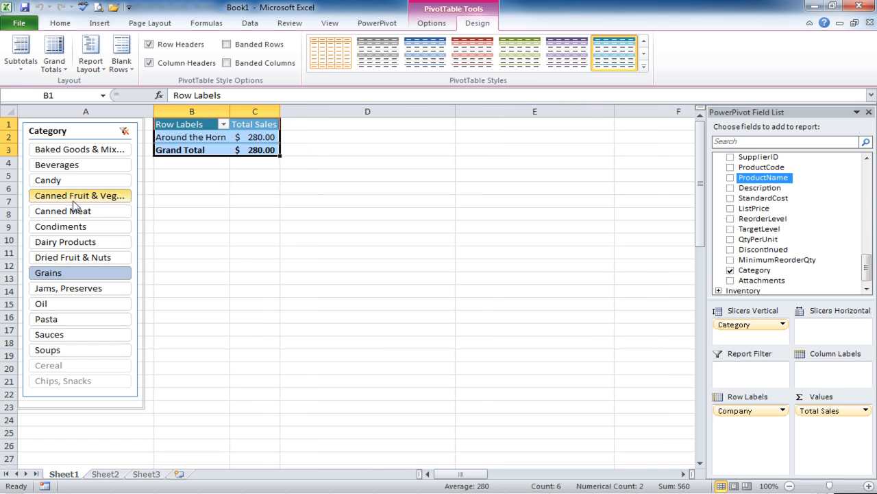
Step: Filter the Category slicer by Beverages, Dried Fruit & Nuts, Pasta and Soups together, and clear the slicer's filter
left_click(78, 167)
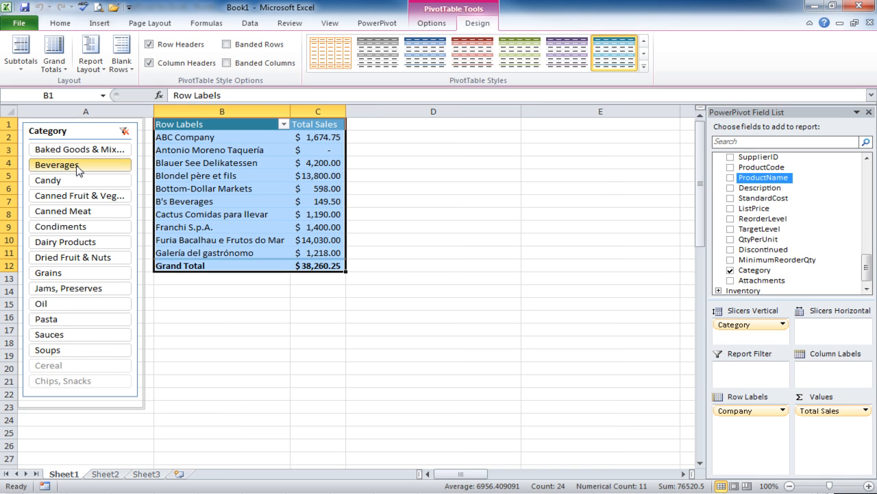
left_click(70, 259, "ctrl")
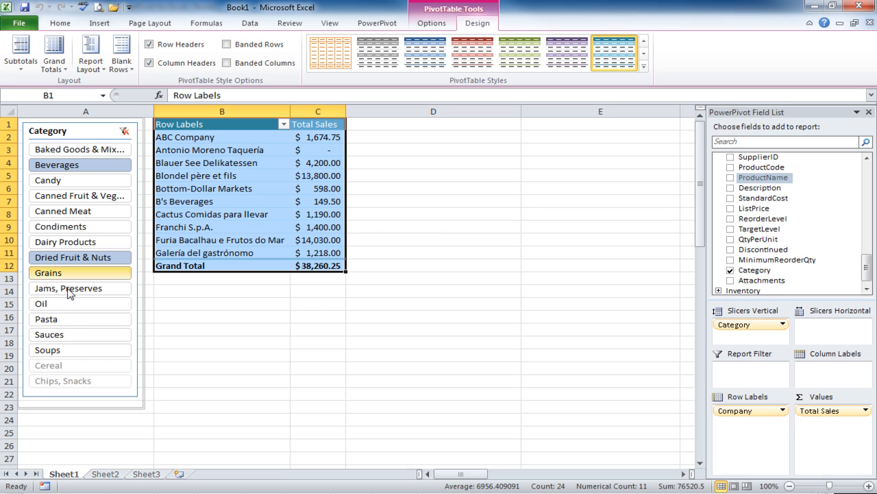
left_click(72, 327, "ctrl")
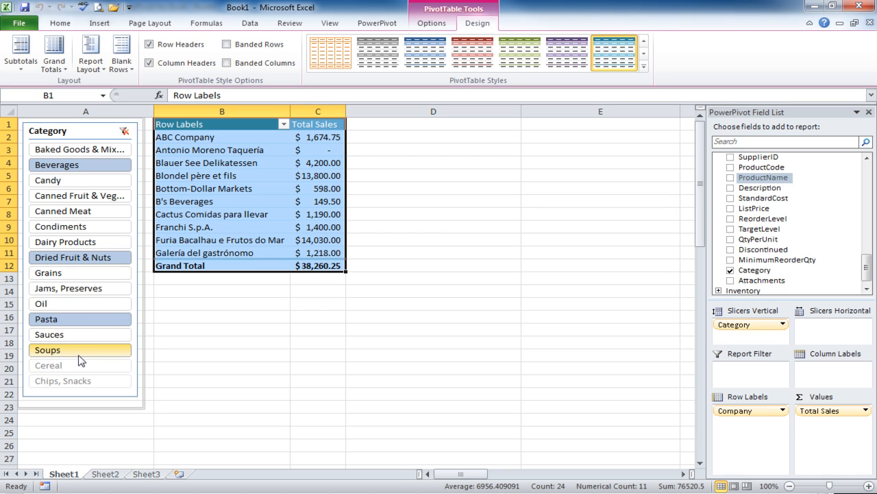
left_click(79, 354, "ctrl")
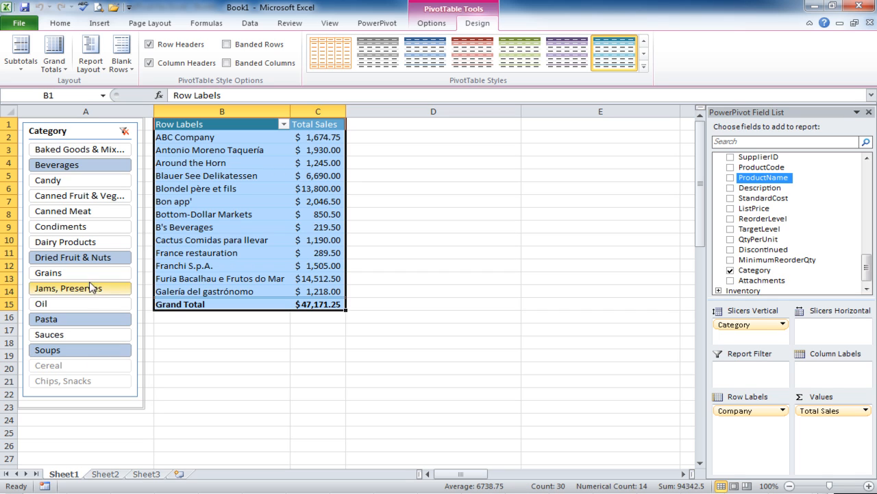
left_click(124, 131)
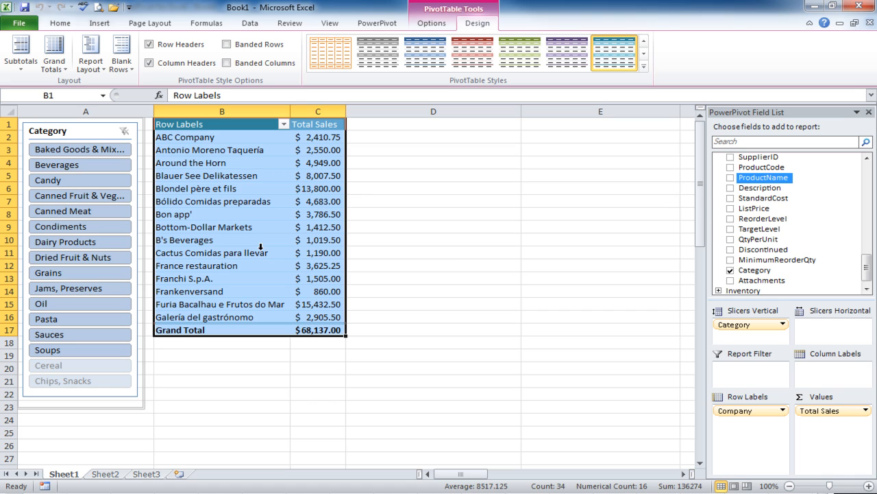
Step: Insert a clustered column PivotChart from the PivotTable and place it beside the table, over columns D and E
left_click(433, 24)
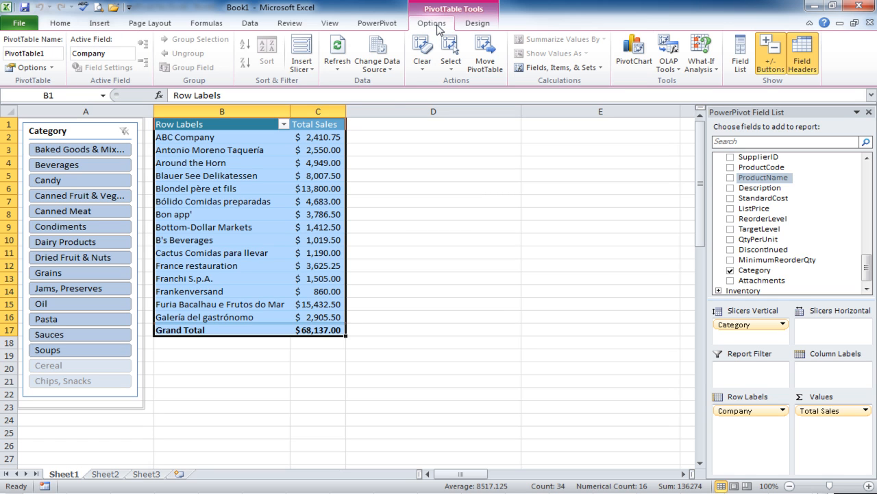
left_click(643, 52)
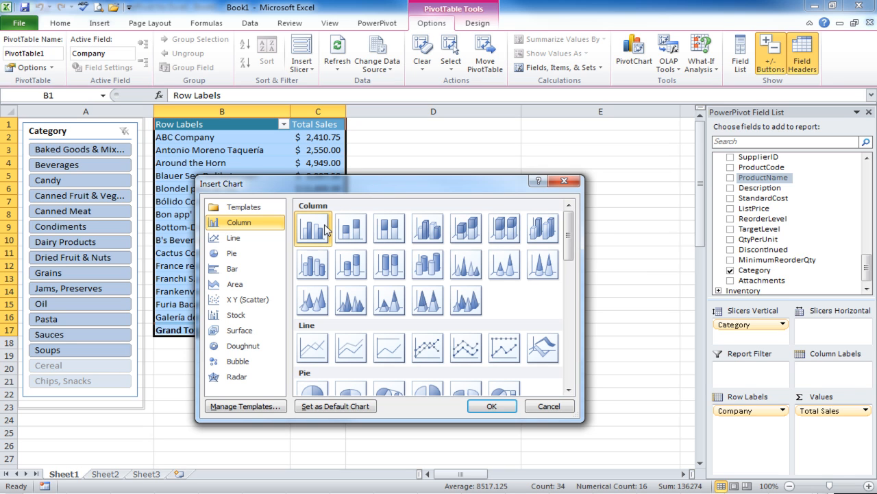
left_click(498, 407)
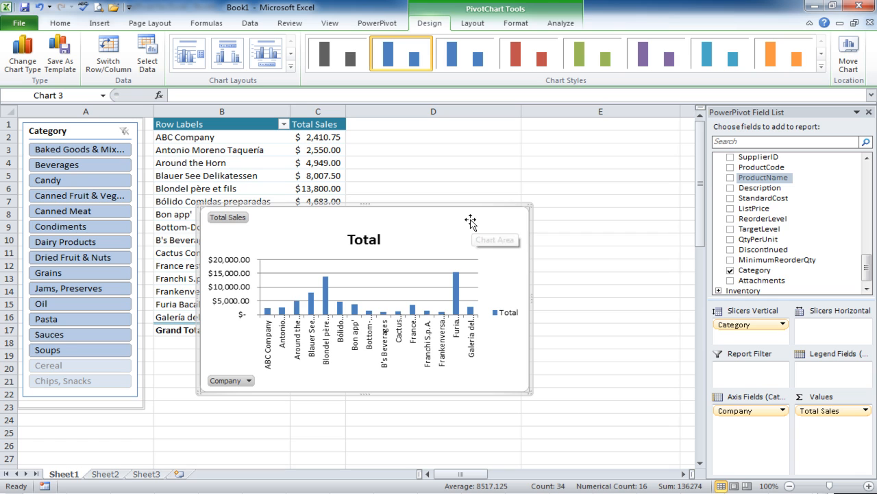
left_click_drag(475, 214, 625, 144)
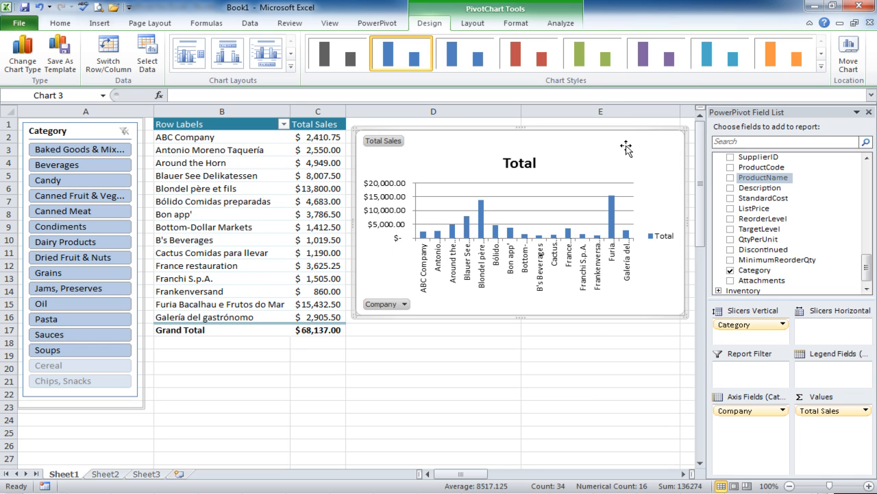
Step: Delete the Total legend from the PivotChart
left_click(662, 238)
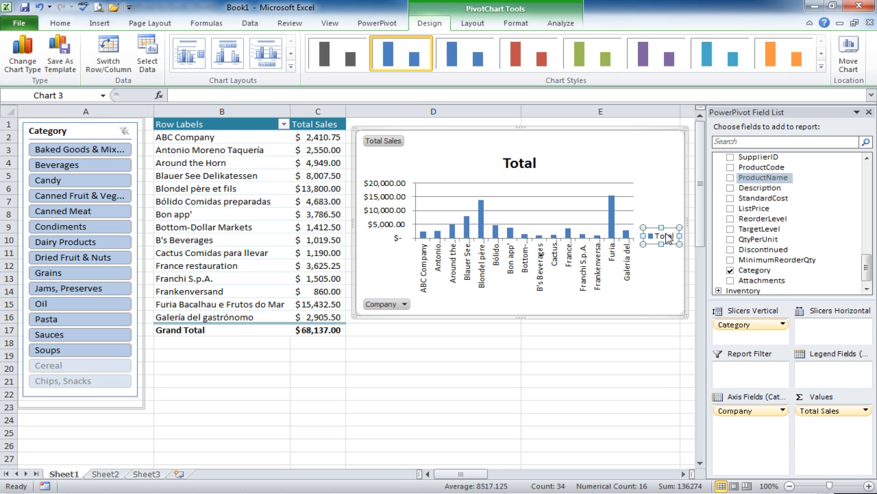
key("Delete")
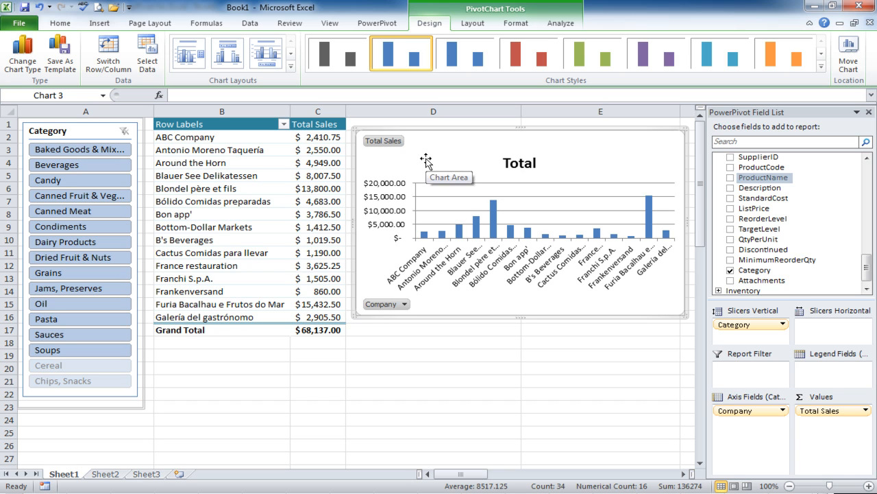
Step: Filter the PivotTable and PivotChart with the Category slicer by baked goods, Candy and Canned Meat, one category at a time
left_click(60, 150)
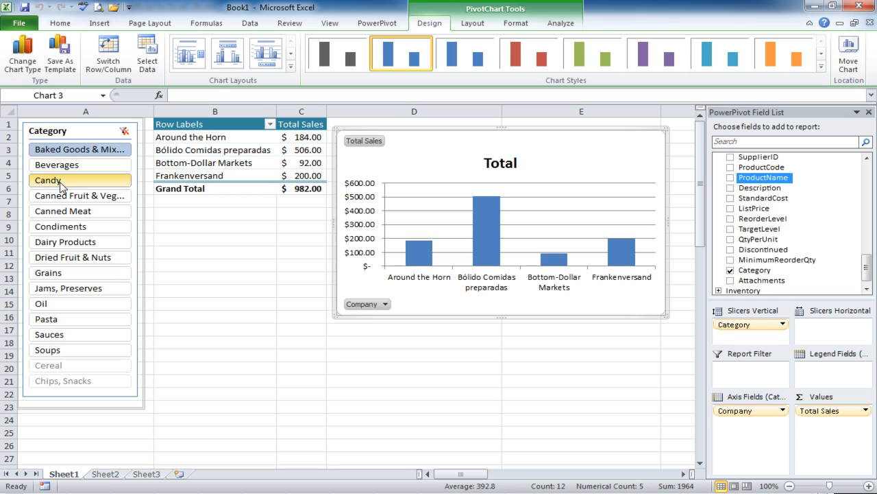
left_click(60, 181)
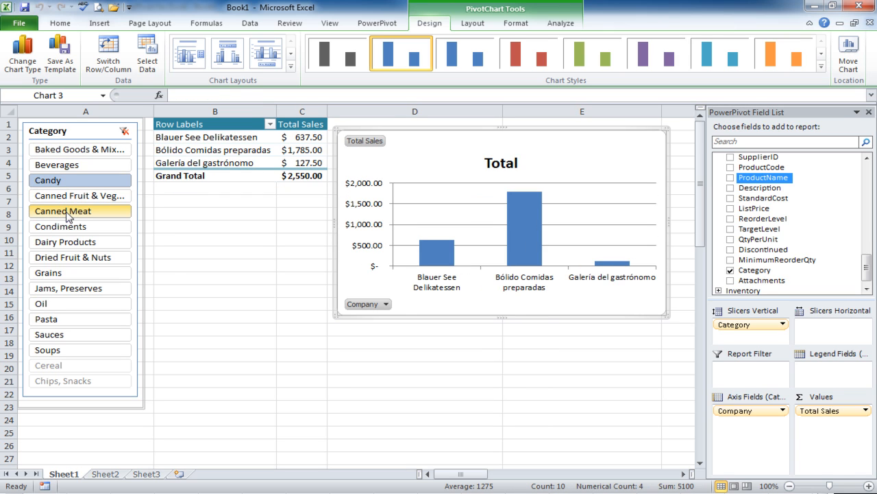
left_click(66, 214)
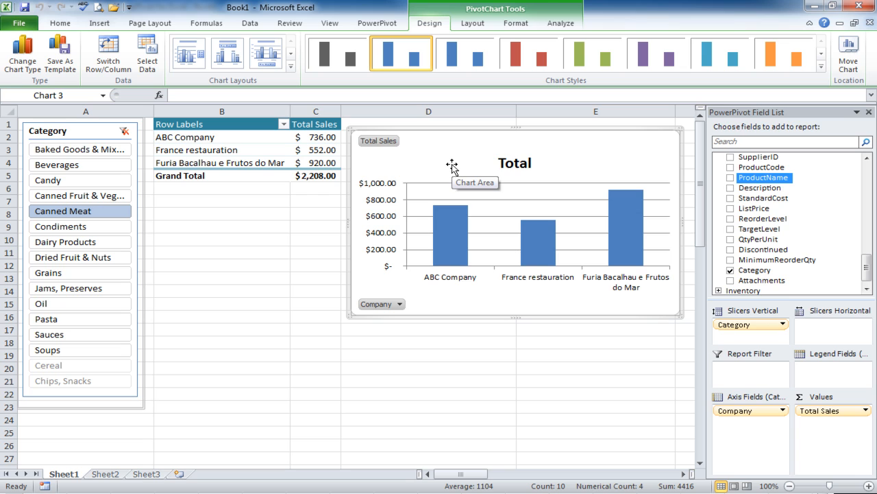
Step: Switch to the PowerPivot window holding the workbook's imported data tables
left_click(381, 24)
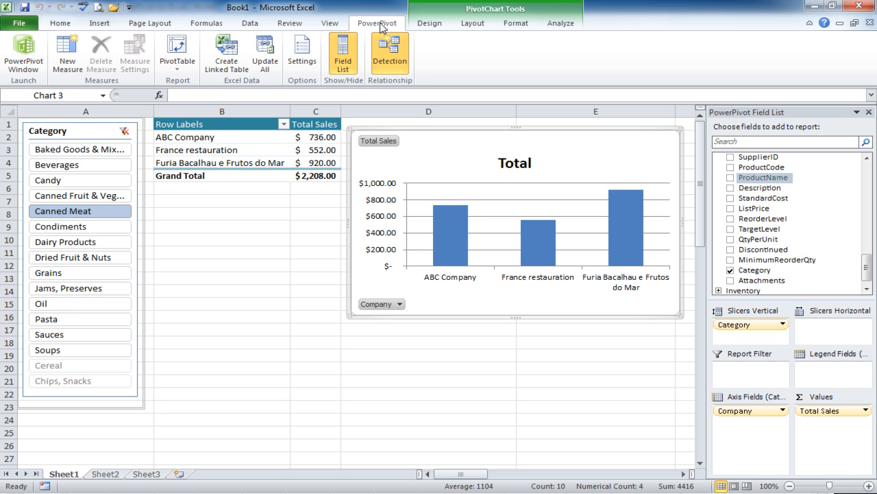
left_click(24, 48)
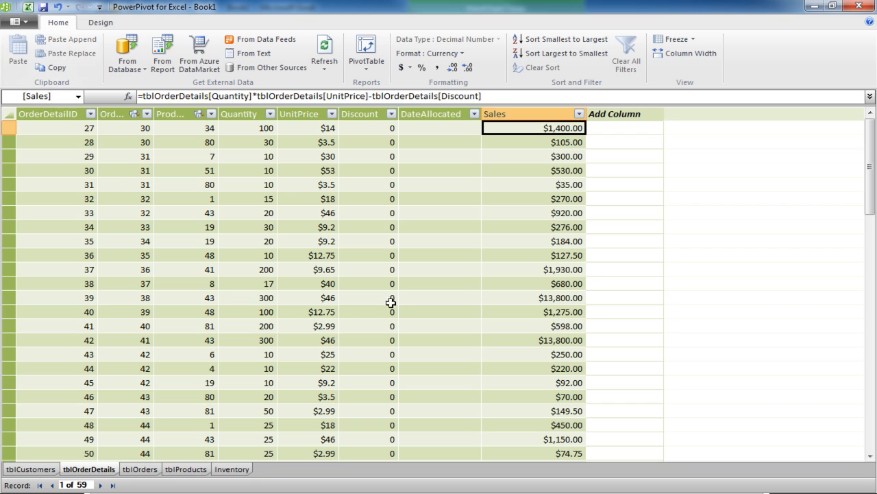